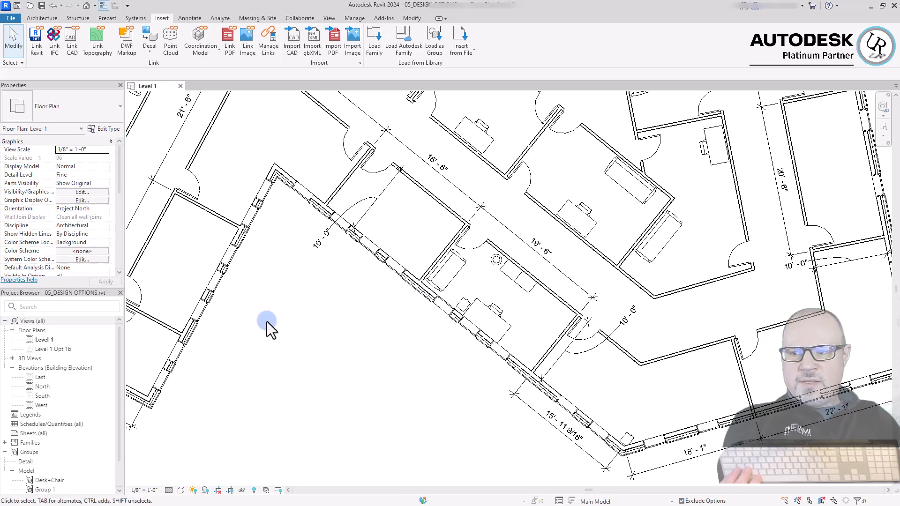
Examine the Level 1 floor plan around the furnished 19'-6" office and the neighbouring empty offices
{"action": "middle_click_drag", "start_coordinate": [418, 348], "coordinate": [431, 351]}
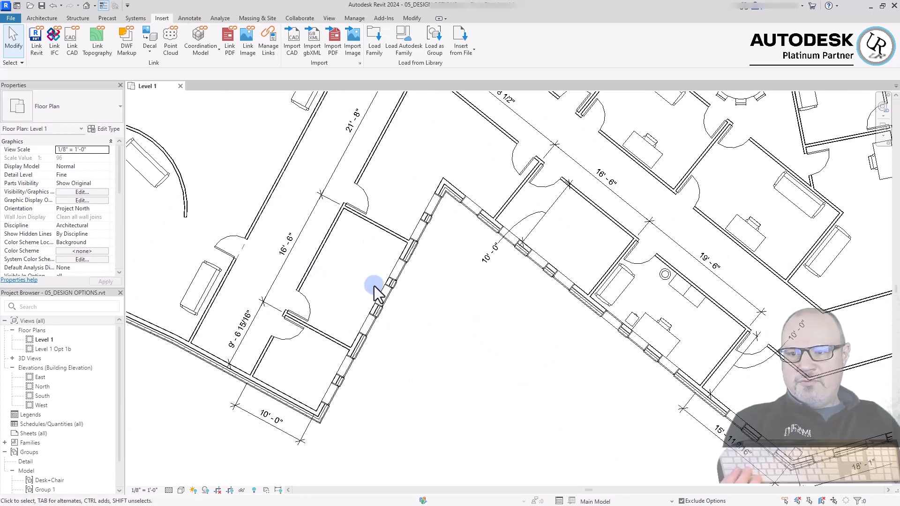
{"action": "middle_click_drag", "start_coordinate": [703, 272], "coordinate": [274, 354]}
{"action": "middle_click_drag", "start_coordinate": [599, 265], "coordinate": [746, 224]}
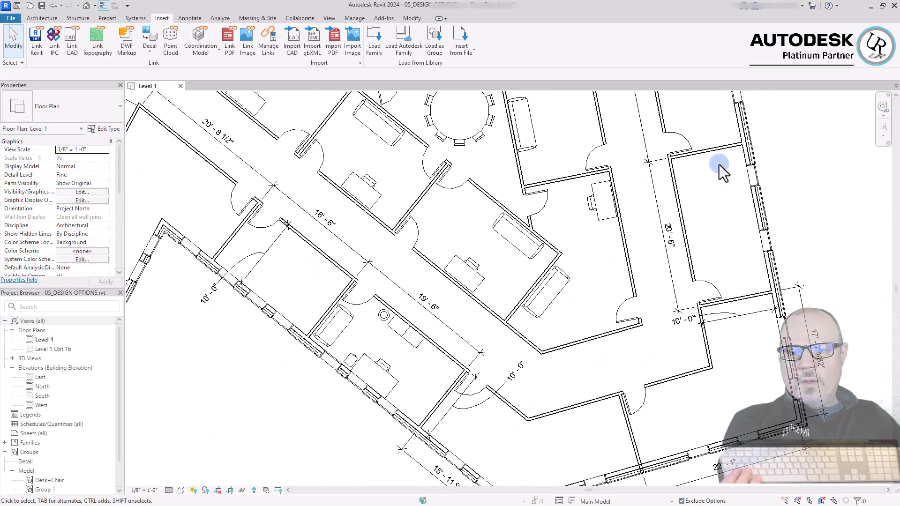
{"action": "middle_click_drag", "start_coordinate": [396, 370], "coordinate": [560, 276]}
{"action": "scroll", "coordinate": [559, 277], "scroll_direction": "down", "scroll_amount": 1}
{"action": "left_click", "coordinate": [437, 367]}
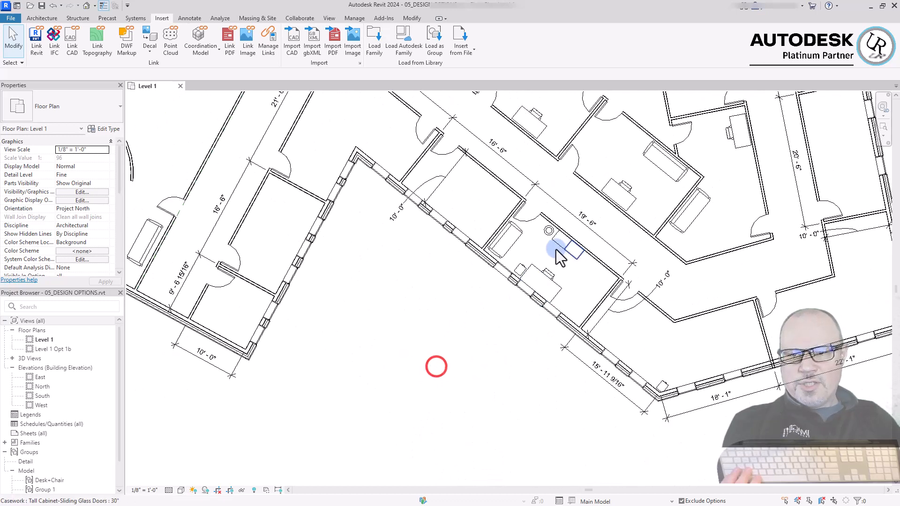
{"action": "scroll", "coordinate": [558, 251], "scroll_direction": "up", "scroll_amount": 3}
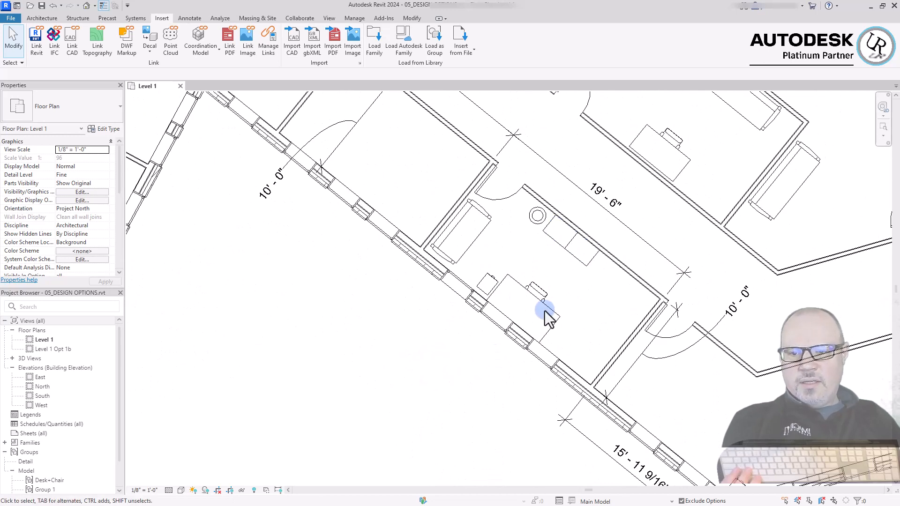
{"action": "scroll", "coordinate": [538, 239], "scroll_direction": "up", "scroll_amount": 2}
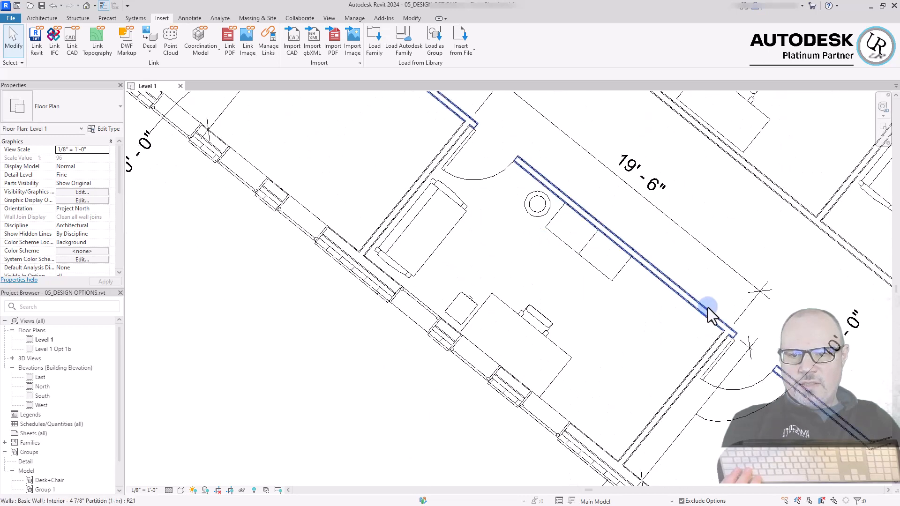
{"action": "left_click", "coordinate": [337, 405]}
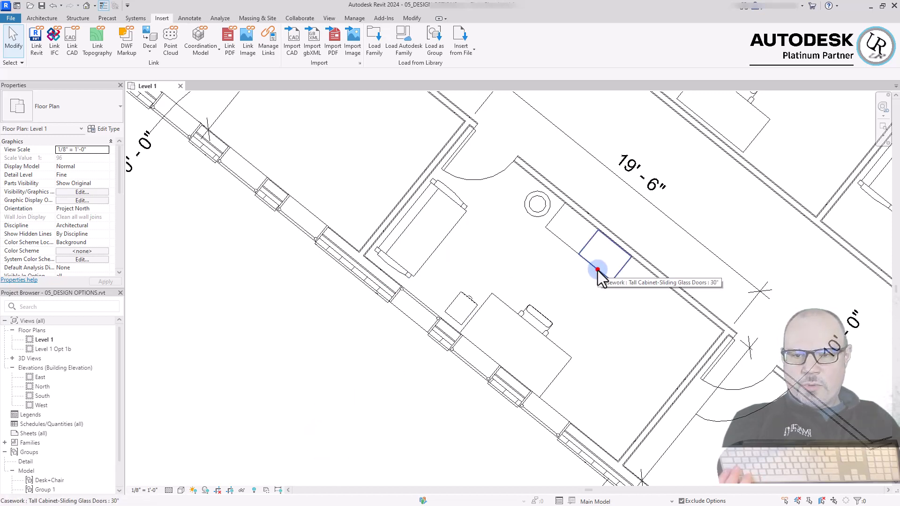
Group the sofa, desk, chair, file cabinet and two tall cabinets of the 19'-6" office into a model group named Office Area 1
{"action": "left_click", "coordinate": [598, 270]}
{"action": "left_click", "coordinate": [557, 234], "text": "ctrl"}
{"action": "left_click_drag", "start_coordinate": [555, 315], "coordinate": [441, 136], "text": "ctrl"}
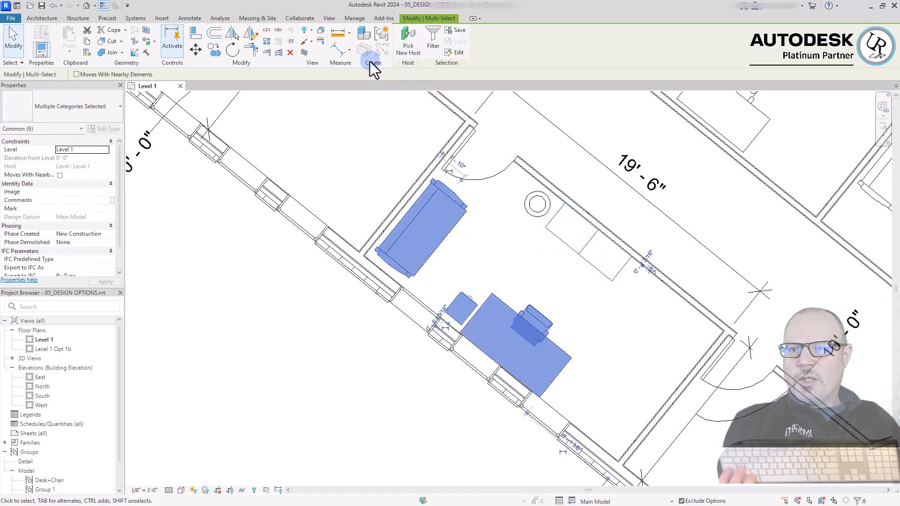
{"action": "left_click", "coordinate": [384, 33]}
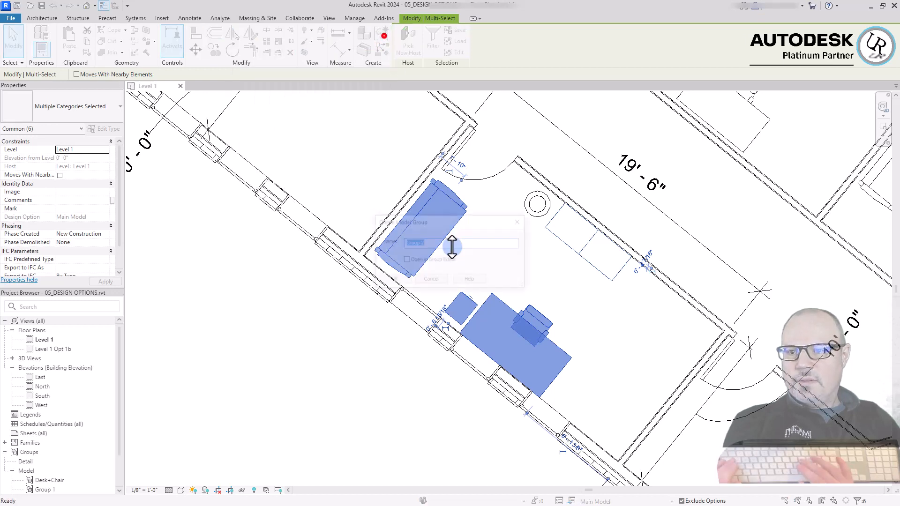
{"action": "type", "text": "Offi"}
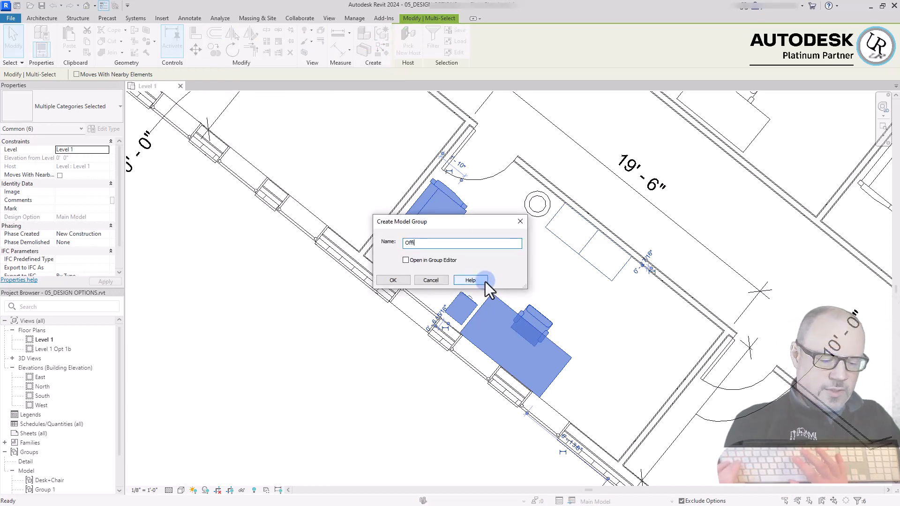
{"action": "type", "text": "ce Area 1"}
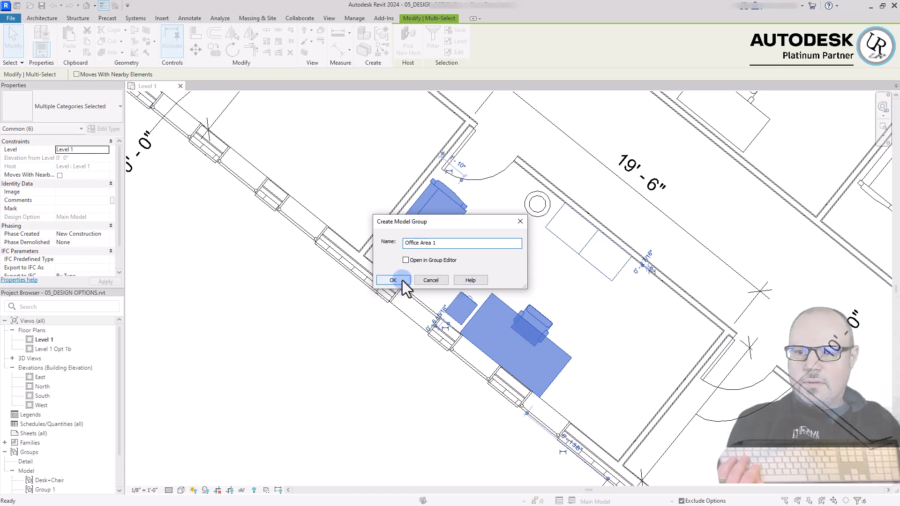
{"action": "left_click", "coordinate": [393, 280]}
Check which furniture belongs to the Office Area 1 group and examine the adjacent offices
{"action": "left_click", "coordinate": [257, 394]}
{"action": "left_click", "coordinate": [531, 322]}
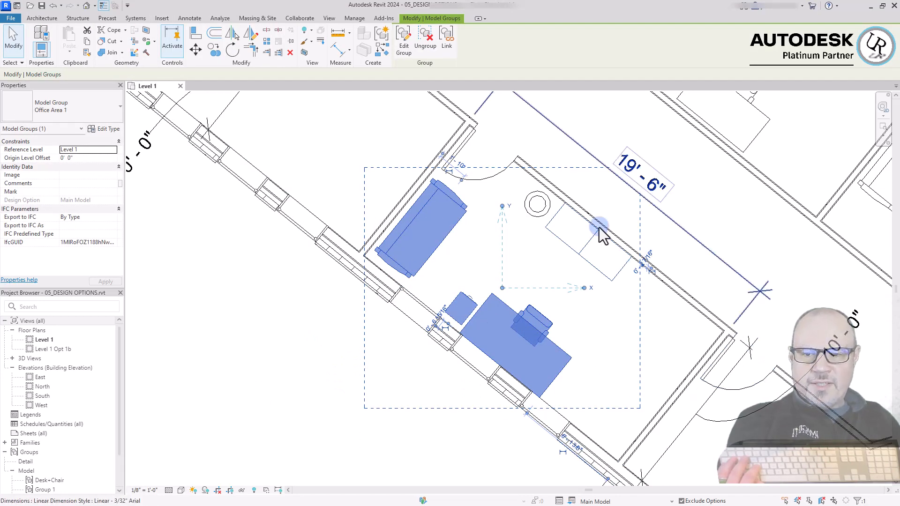
{"action": "left_click", "coordinate": [401, 419]}
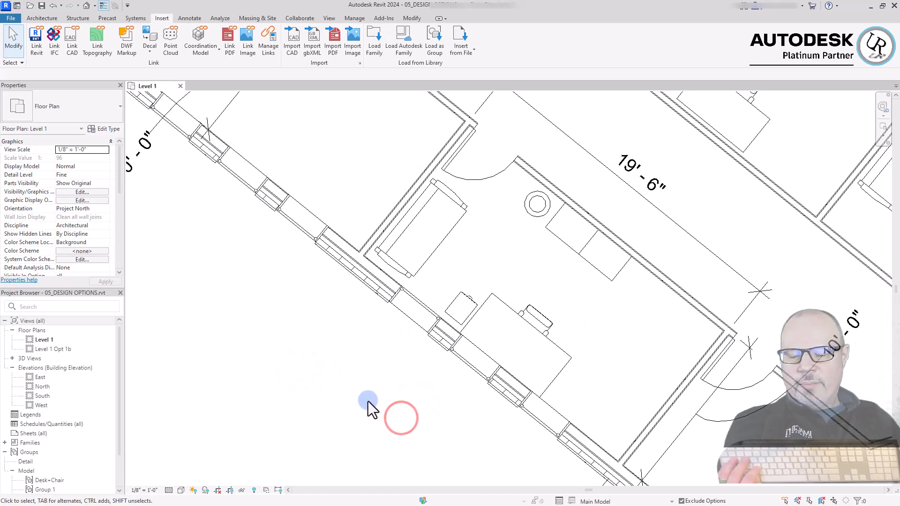
{"action": "left_click", "coordinate": [342, 417]}
{"action": "scroll", "coordinate": [706, 300], "scroll_direction": "down", "scroll_amount": 2}
{"action": "scroll", "coordinate": [483, 376], "scroll_direction": "down", "scroll_amount": 2}
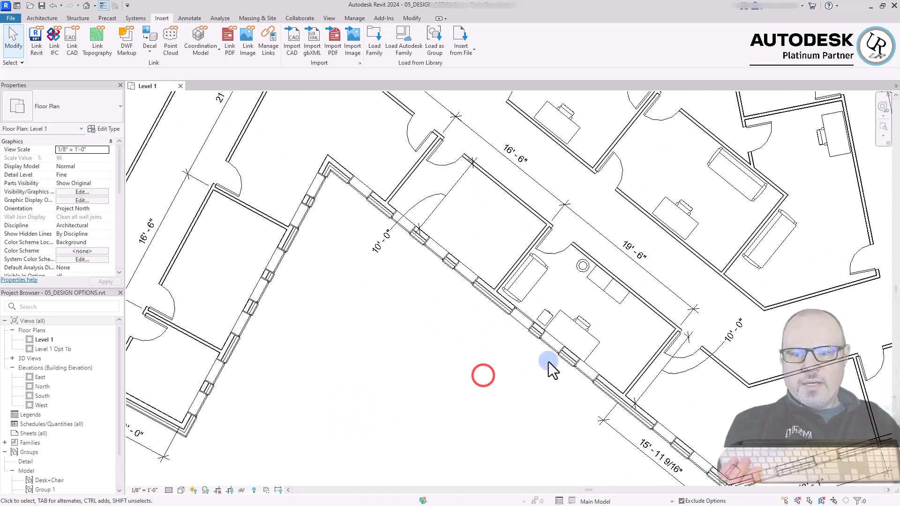
{"action": "scroll", "coordinate": [567, 363], "scroll_direction": "up", "scroll_amount": 2}
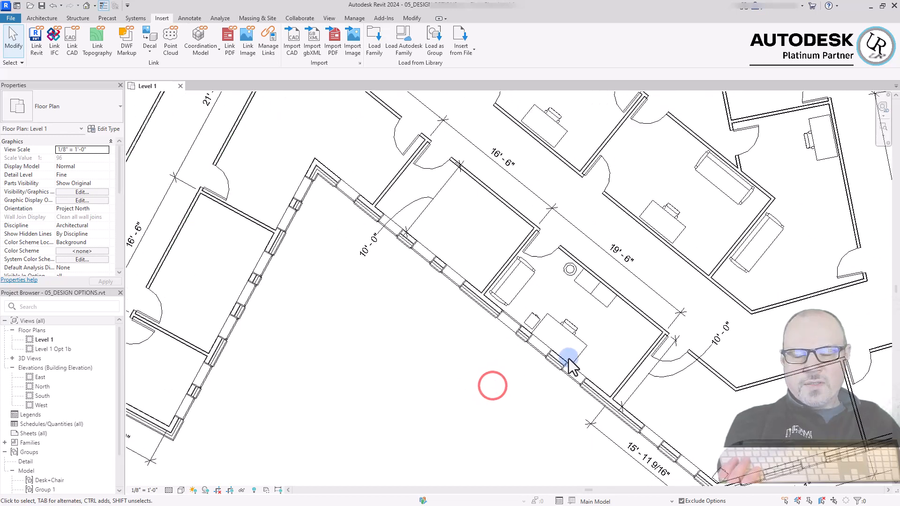
{"action": "scroll", "coordinate": [469, 241], "scroll_direction": "up", "scroll_amount": 2}
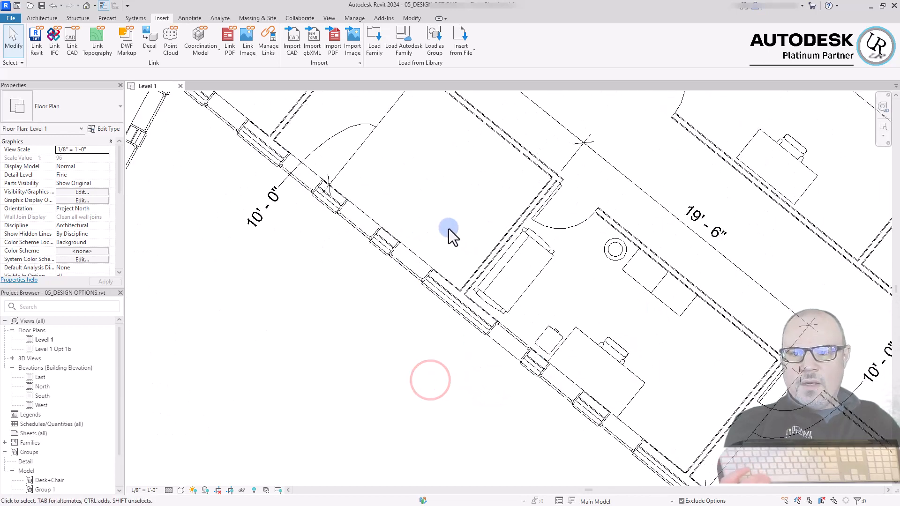
Copy the Office Area 1 group from the 19'-6" office into the adjacent 16'-6" office, using matching wall corners as reference points
{"action": "left_click", "coordinate": [554, 256]}
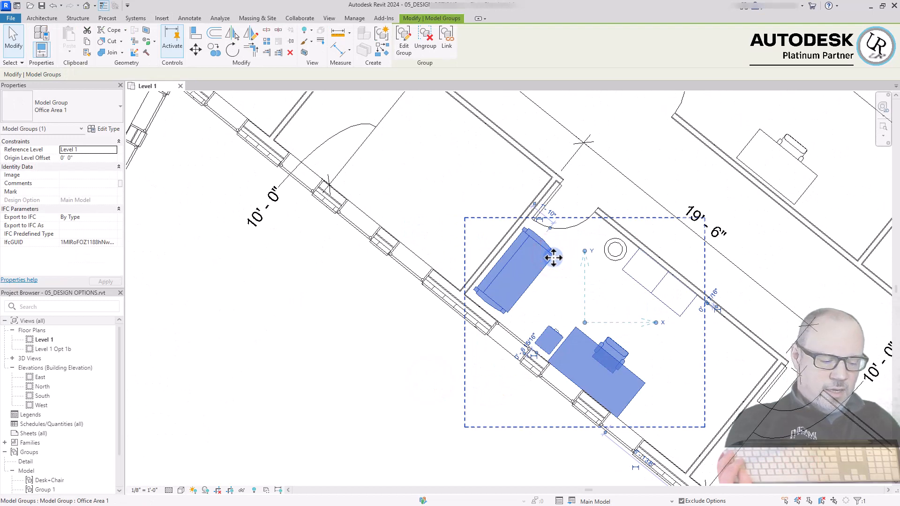
{"action": "key", "text": "c"}
{"action": "key", "text": "o"}
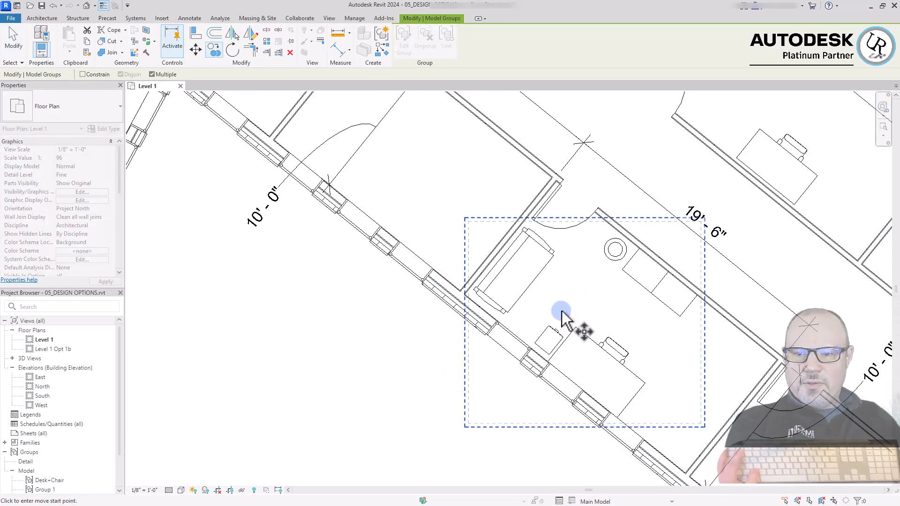
{"action": "scroll", "coordinate": [554, 171], "scroll_direction": "up", "scroll_amount": 3}
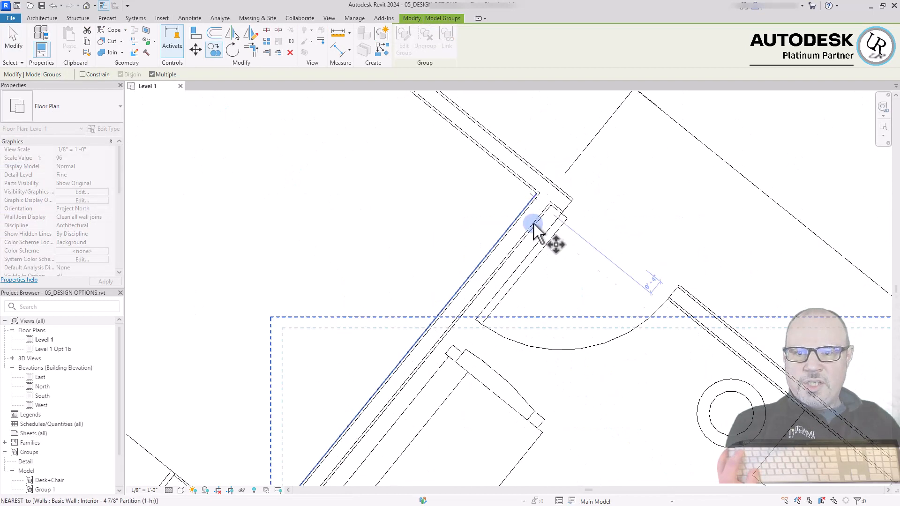
{"action": "left_click", "coordinate": [551, 207]}
{"action": "scroll", "coordinate": [549, 209], "scroll_direction": "down", "scroll_amount": 3}
{"action": "scroll", "coordinate": [654, 257], "scroll_direction": "up", "scroll_amount": 5}
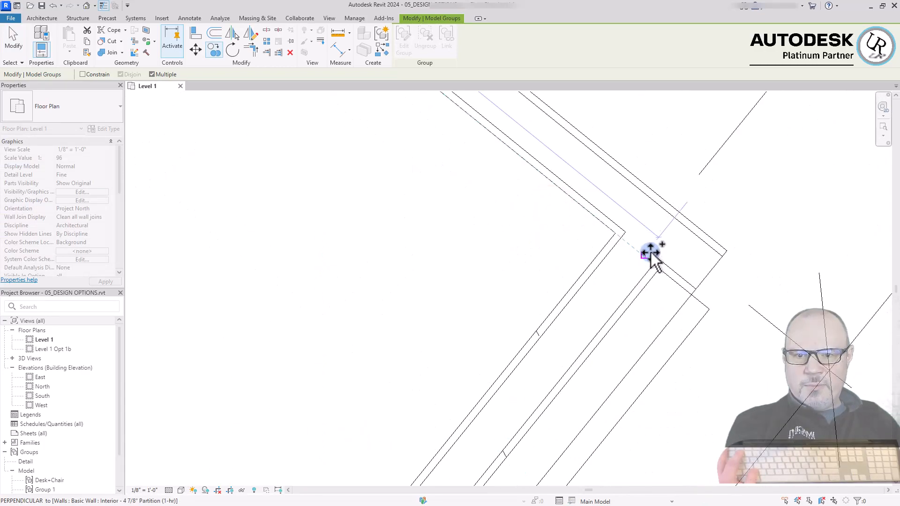
{"action": "scroll", "coordinate": [844, 364], "scroll_direction": "down", "scroll_amount": 6}
{"action": "key", "text": "Escape"}
{"action": "key", "text": "Escape"}
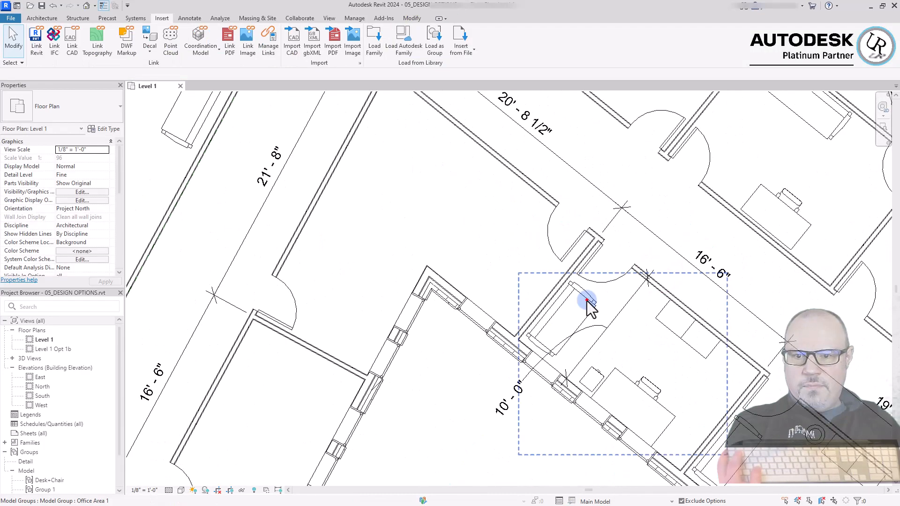
Mirror the group in the 16'-6" office about the partition wall into the neighbouring 20'-8 1/2" office
{"action": "left_click", "coordinate": [587, 301]}
{"action": "key", "text": "m"}
{"action": "key", "text": "m"}
{"action": "scroll", "coordinate": [543, 313], "scroll_direction": "up", "scroll_amount": 2}
{"action": "left_click", "coordinate": [540, 308]}
{"action": "key", "text": "Escape"}
{"action": "scroll", "coordinate": [543, 310], "scroll_direction": "down", "scroll_amount": 3}
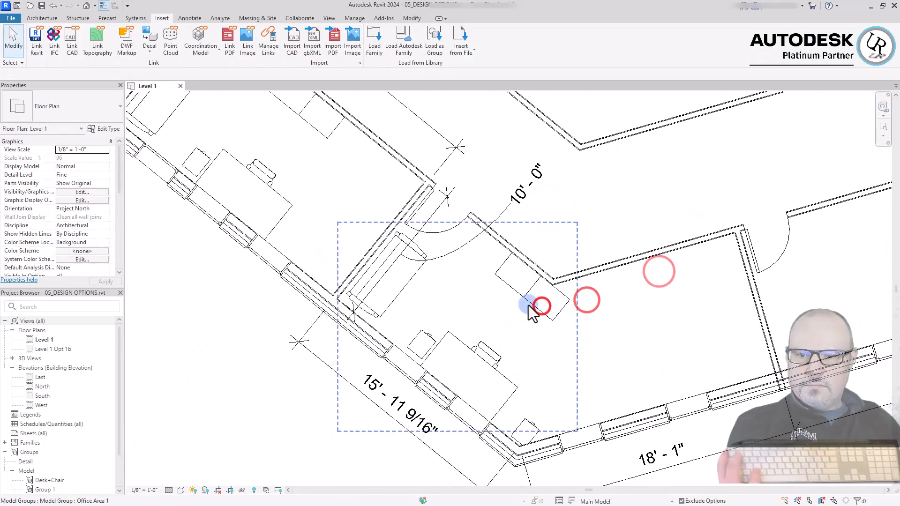
Copy the group from the 15'-11 9/16" office twice toward the 22'-1" corner office
{"action": "left_click", "coordinate": [532, 302]}
{"action": "key", "text": "c"}
{"action": "key", "text": "o"}
{"action": "left_click", "coordinate": [418, 209]}
{"action": "left_click", "coordinate": [501, 206]}
{"action": "left_click", "coordinate": [572, 216]}
{"action": "key", "text": "Escape"}
{"action": "key", "text": "Escape"}
Align the group copy near the 22'-1" corner office with the inner partition wall of the 20'-6" office
{"action": "key", "text": "a"}
{"action": "key", "text": "l"}
{"action": "left_click", "coordinate": [549, 128]}
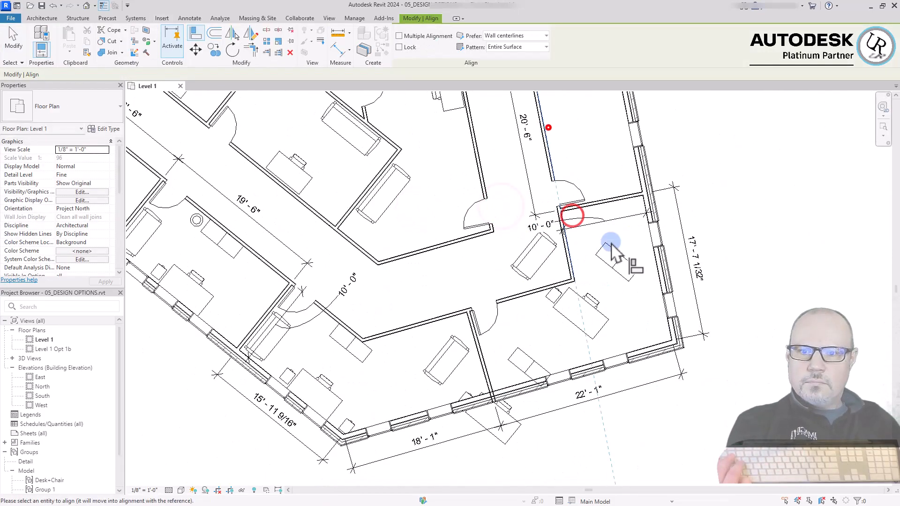
{"action": "left_click", "coordinate": [612, 242]}
{"action": "left_click", "coordinate": [618, 249]}
{"action": "key", "text": "a"}
{"action": "key", "text": "l"}
{"action": "scroll", "coordinate": [544, 153], "scroll_direction": "up", "scroll_amount": 3}
{"action": "left_click", "coordinate": [571, 168]}
{"action": "left_click", "coordinate": [695, 348]}
Rotate the aligned furniture group and move it toward the 20'-6" office
{"action": "left_click", "coordinate": [587, 334]}
{"action": "key", "text": "r"}
{"action": "key", "text": "o"}
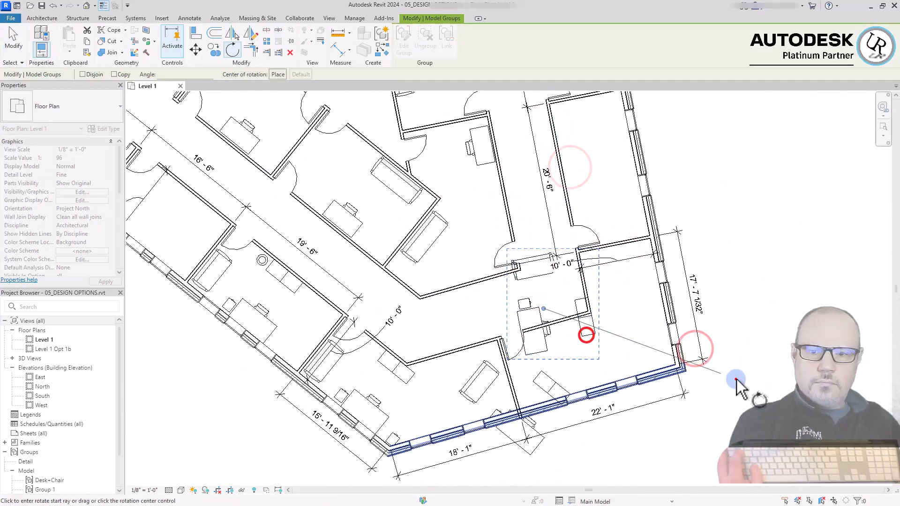
{"action": "left_click", "coordinate": [737, 379]}
{"action": "left_click", "coordinate": [565, 360]}
{"action": "key", "text": "m"}
{"action": "key", "text": "v"}
{"action": "left_click", "coordinate": [505, 322]}
{"action": "scroll", "coordinate": [573, 216], "scroll_direction": "up", "scroll_amount": 6}
{"action": "left_click", "coordinate": [589, 263]}
{"action": "key", "text": "Escape"}
Move the group so its sofa sits inside the 20'-6" office along the partition next to the corner office
{"action": "scroll", "coordinate": [589, 263], "scroll_direction": "down", "scroll_amount": 5}
{"action": "left_click", "coordinate": [690, 272]}
{"action": "key", "text": "m"}
{"action": "key", "text": "v"}
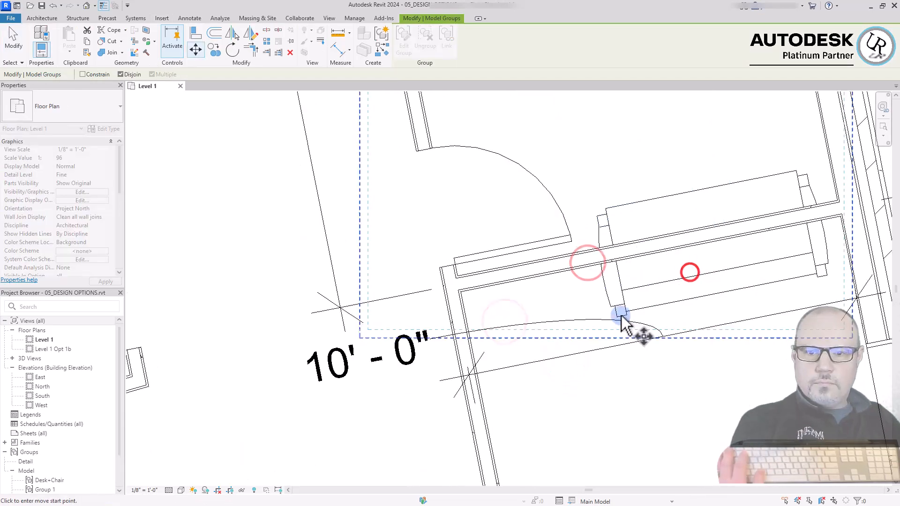
{"action": "left_click", "coordinate": [627, 312]}
{"action": "left_click", "coordinate": [623, 261]}
Rotate and align the group to fit against the walls of the 20'-6" office
{"action": "left_click", "coordinate": [642, 255]}
{"action": "key", "text": "r"}
{"action": "key", "text": "o"}
{"action": "left_click", "coordinate": [657, 145]}
{"action": "left_click", "coordinate": [673, 351]}
{"action": "key", "text": "a"}
{"action": "key", "text": "l"}
Copy the group from the 20'-6" office into the 25'-0" office and the 16'-6" office of the opposite wing
{"action": "left_click", "coordinate": [727, 316]}
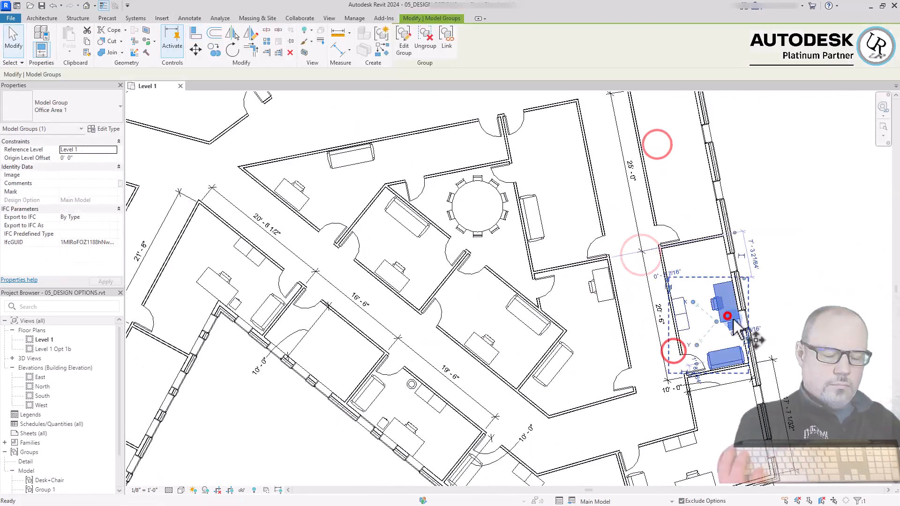
{"action": "key", "text": "c"}
{"action": "key", "text": "o"}
{"action": "left_click", "coordinate": [701, 406]}
{"action": "left_click", "coordinate": [635, 196]}
{"action": "scroll", "coordinate": [803, 225], "scroll_direction": "down", "scroll_amount": 8}
{"action": "scroll", "coordinate": [581, 328], "scroll_direction": "up", "scroll_amount": 4}
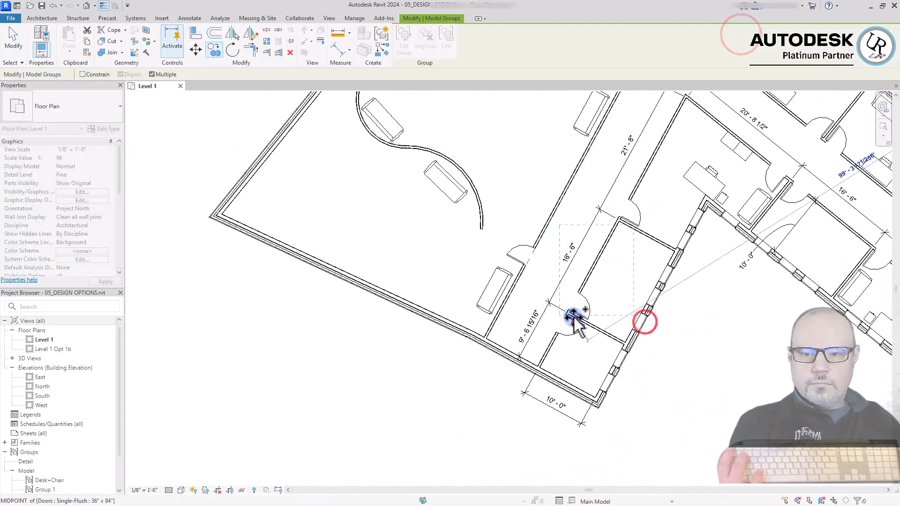
{"action": "left_click", "coordinate": [575, 319]}
{"action": "scroll", "coordinate": [575, 320], "scroll_direction": "up", "scroll_amount": 1}
{"action": "left_click", "coordinate": [661, 351]}
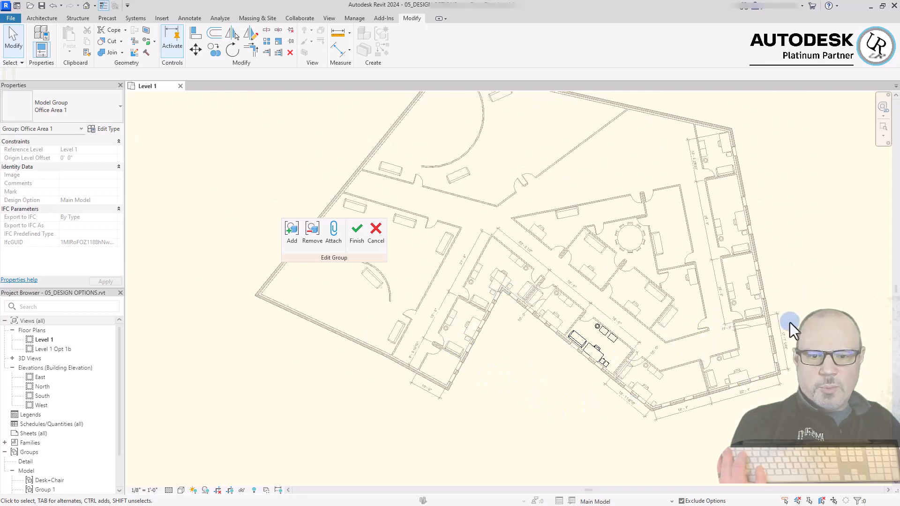
Finish editing the Office Area 1 group and review the revised furniture layout across the offices
{"action": "scroll", "coordinate": [761, 365], "scroll_direction": "up", "scroll_amount": 2}
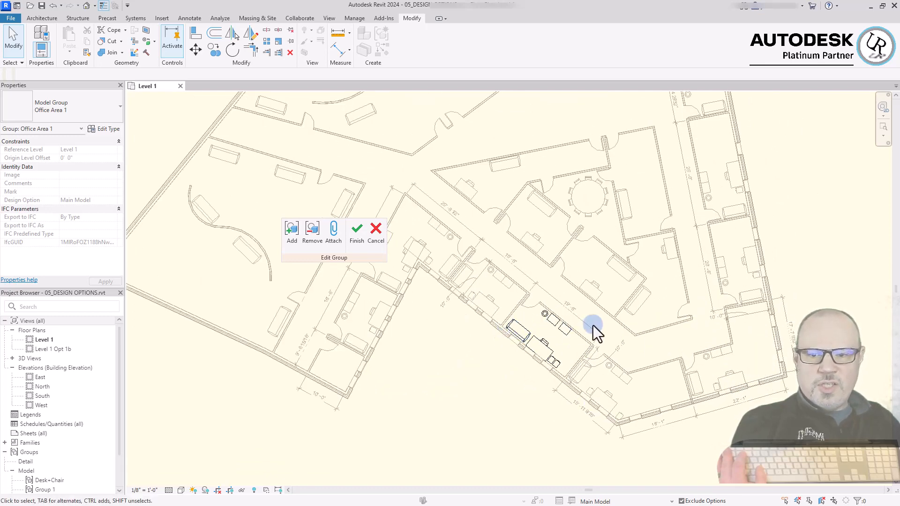
{"action": "left_click", "coordinate": [353, 238]}
{"action": "scroll", "coordinate": [714, 380], "scroll_direction": "up", "scroll_amount": 3}
{"action": "scroll", "coordinate": [673, 444], "scroll_direction": "down", "scroll_amount": 2}
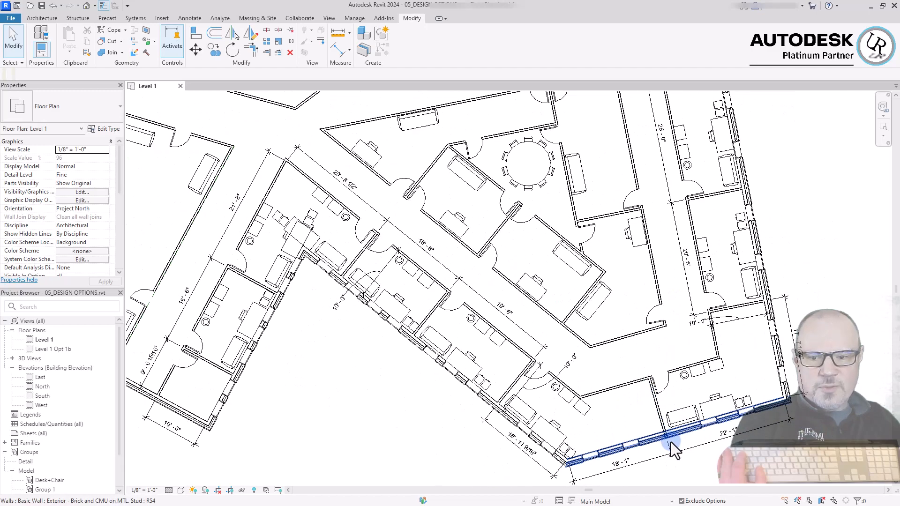
{"action": "left_click", "coordinate": [821, 254]}
{"action": "scroll", "coordinate": [801, 294], "scroll_direction": "down", "scroll_amount": 2}
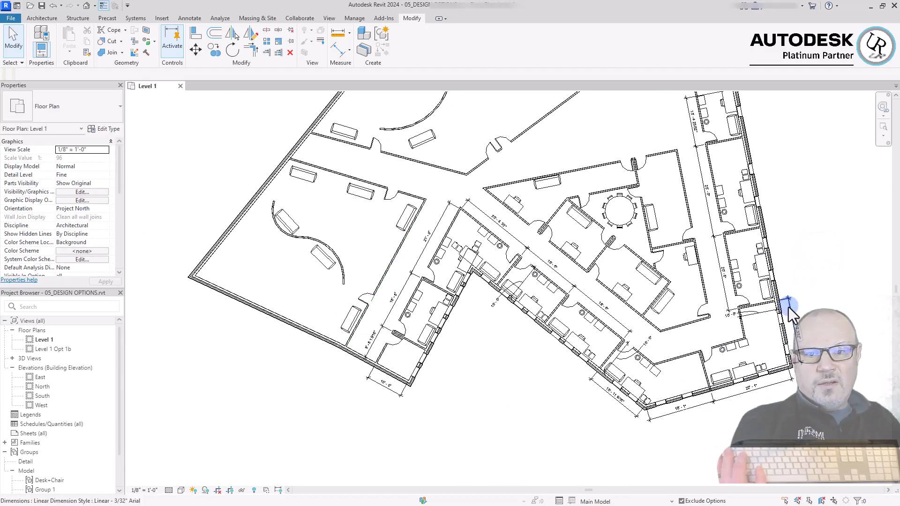
Move one file cabinet from beside the desk in the 19'-6" office to the partition next to the tall cabinets, rotating it to fit
{"action": "scroll", "coordinate": [788, 307], "scroll_direction": "down", "scroll_amount": 2}
{"action": "scroll", "coordinate": [719, 170], "scroll_direction": "up", "scroll_amount": 5}
{"action": "scroll", "coordinate": [719, 170], "scroll_direction": "up", "scroll_amount": 3}
{"action": "left_click", "coordinate": [811, 177]}
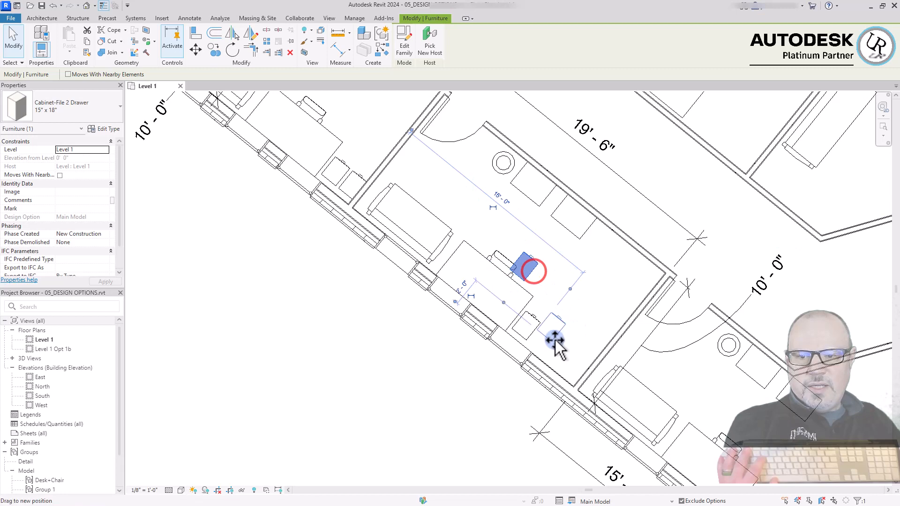
{"action": "left_click_drag", "start_coordinate": [555, 342], "coordinate": [609, 246]}
{"action": "key", "text": "space"}
{"action": "key", "text": "space"}
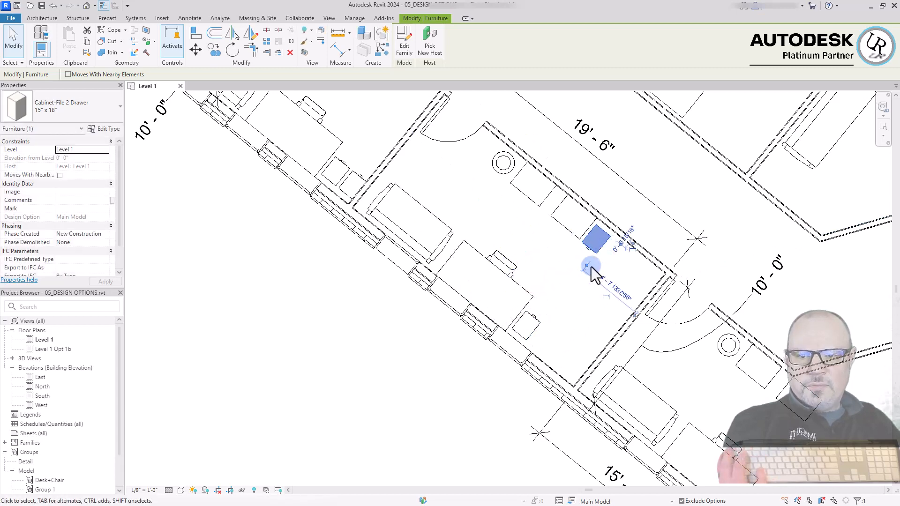
{"action": "left_click", "coordinate": [359, 455]}
Move a file cabinet in the 21'-8" office across toward the file cabinets on the other side of the overlapping desks
{"action": "scroll", "coordinate": [305, 220], "scroll_direction": "down", "scroll_amount": 3}
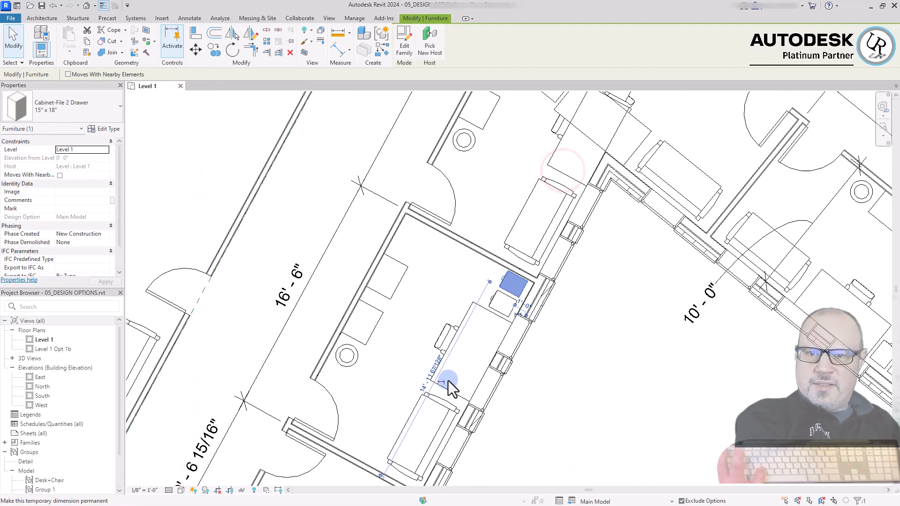
{"action": "scroll", "coordinate": [449, 380], "scroll_direction": "down", "scroll_amount": 2}
{"action": "key", "text": "Escape"}
{"action": "scroll", "coordinate": [500, 195], "scroll_direction": "up", "scroll_amount": 3}
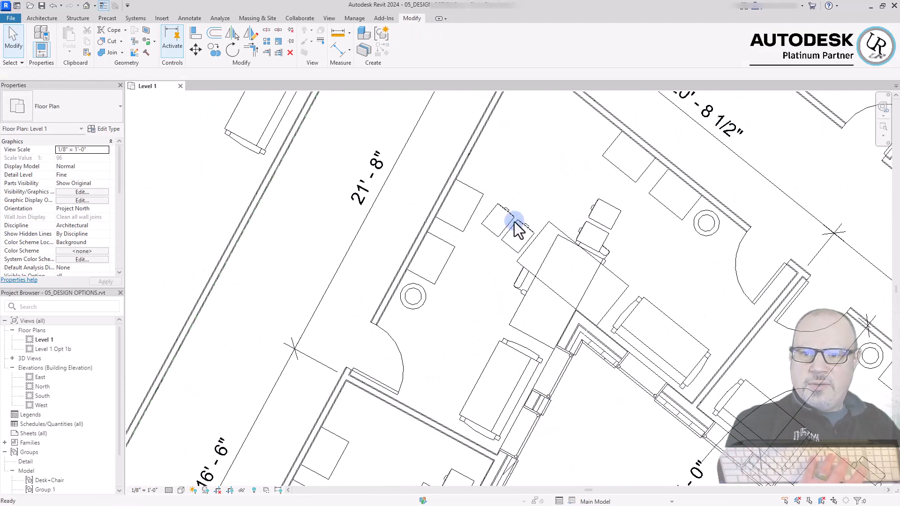
{"action": "left_click", "coordinate": [501, 219]}
{"action": "left_click_drag", "start_coordinate": [502, 215], "coordinate": [595, 208]}
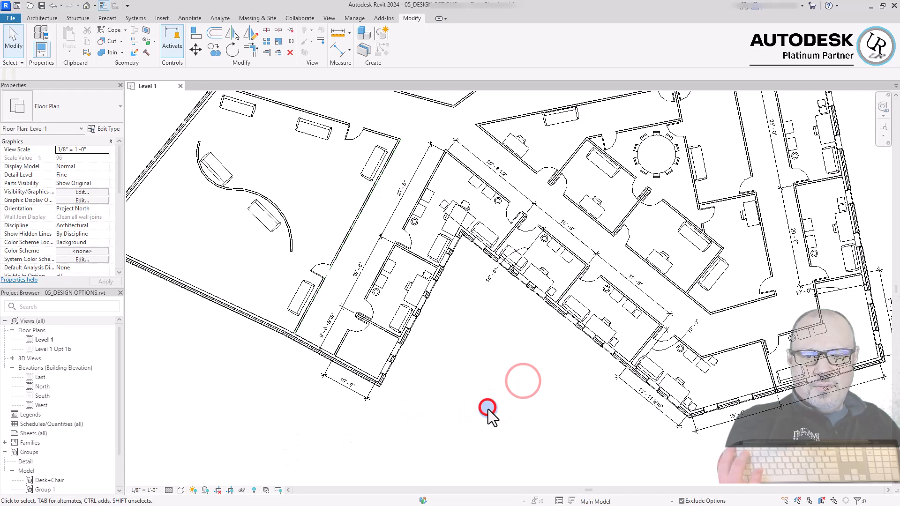
{"action": "left_click", "coordinate": [486, 408]}
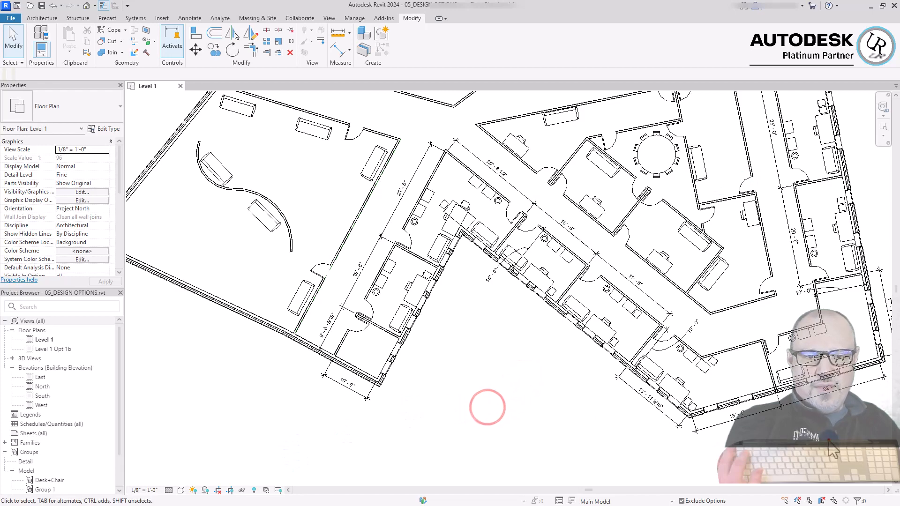
{"action": "scroll", "coordinate": [859, 421], "scroll_direction": "up", "scroll_amount": 5}
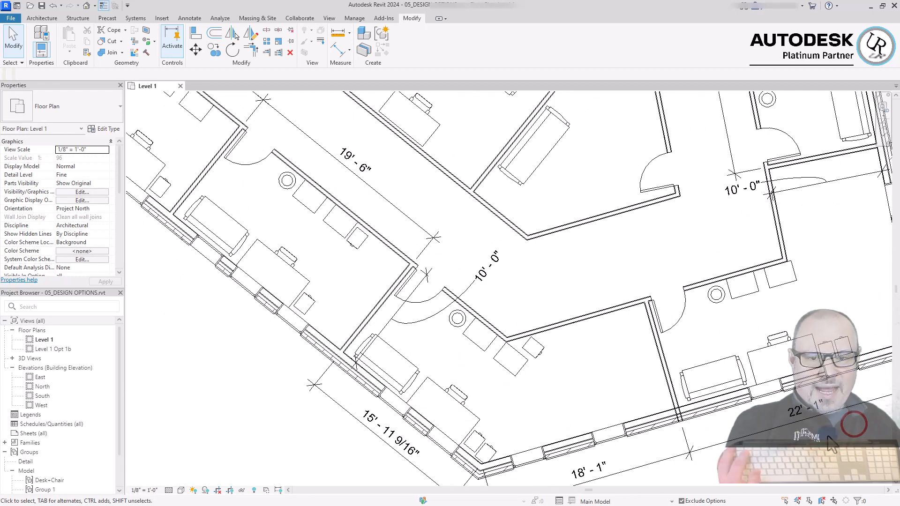
{"action": "scroll", "coordinate": [835, 436], "scroll_direction": "down", "scroll_amount": 4}
{"action": "scroll", "coordinate": [442, 458], "scroll_direction": "up", "scroll_amount": 4}
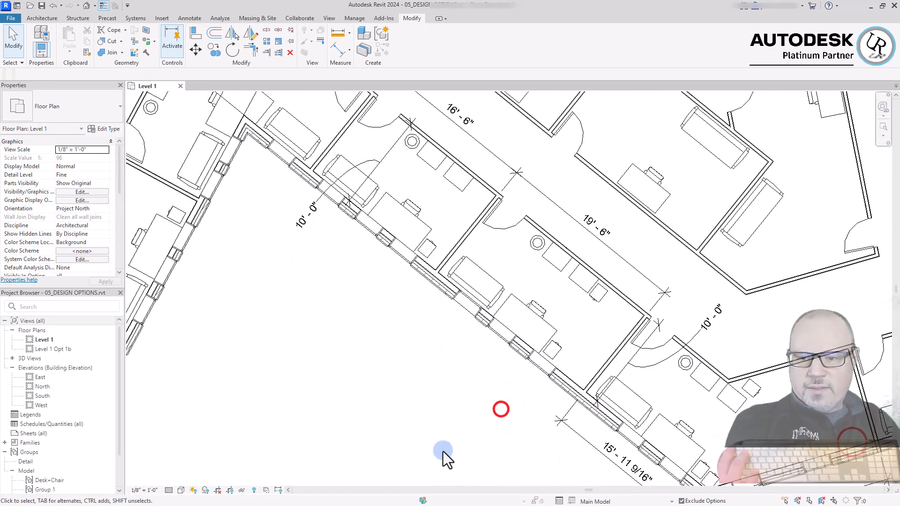
{"action": "scroll", "coordinate": [58, 453], "scroll_direction": "down", "scroll_amount": 2}
Clear the unused model groups, including Small Office 2, Group 1 and Desk+Chair, from the project
{"action": "right_click", "coordinate": [47, 461]}
{"action": "right_click", "coordinate": [47, 474]}
{"action": "left_click", "coordinate": [86, 343]}
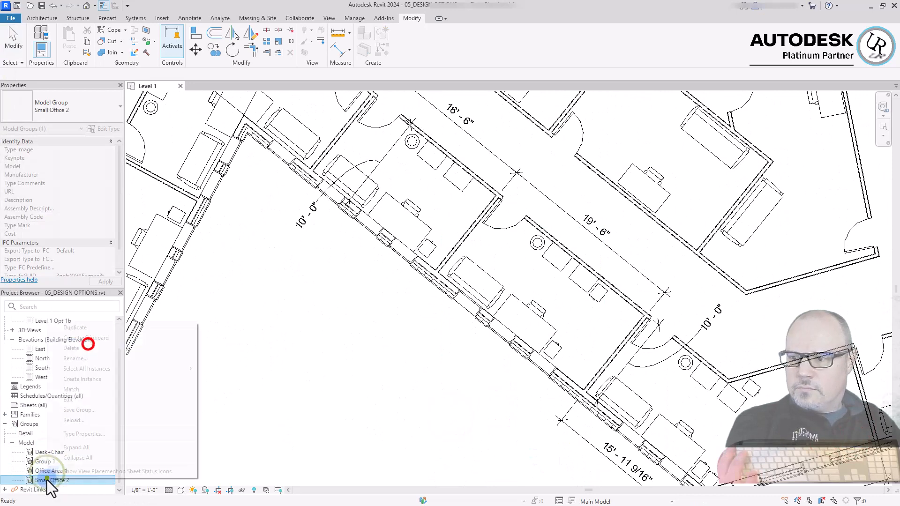
{"action": "right_click", "coordinate": [47, 479]}
{"action": "left_click", "coordinate": [92, 350]}
{"action": "right_click", "coordinate": [46, 464]}
{"action": "right_click", "coordinate": [47, 471]}
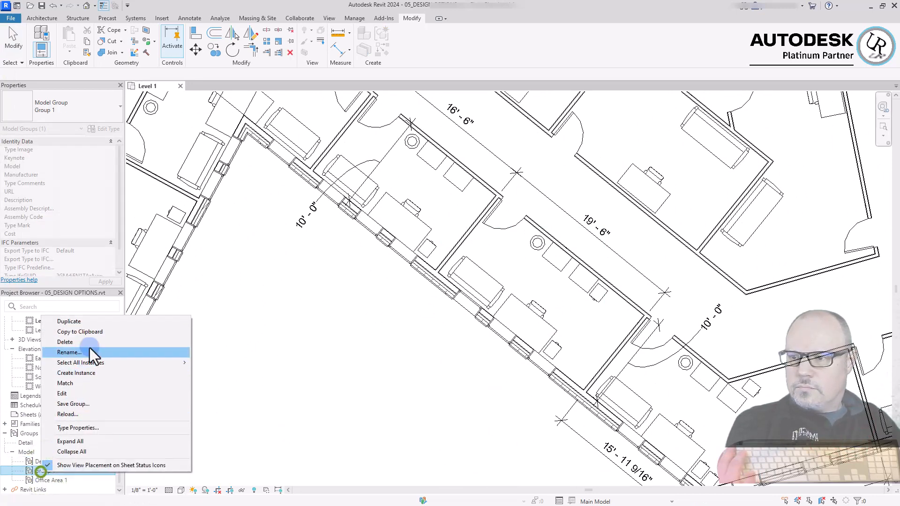
{"action": "left_click", "coordinate": [89, 347]}
{"action": "right_click", "coordinate": [50, 471]}
{"action": "left_click", "coordinate": [114, 357]}
{"action": "left_click", "coordinate": [255, 386]}
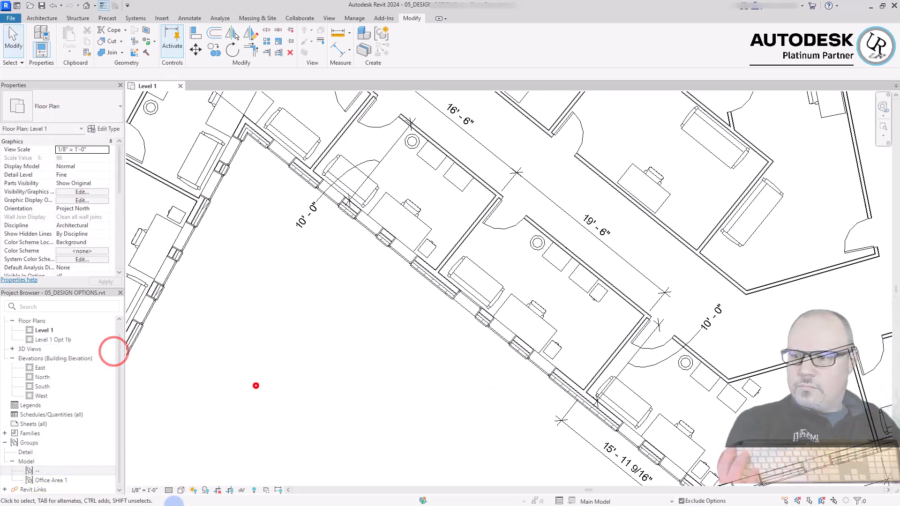
Duplicate the Office Area 1 type of the furniture group in the 19'-6" office, naming the new type Office Area 2
{"action": "left_click", "coordinate": [475, 281]}
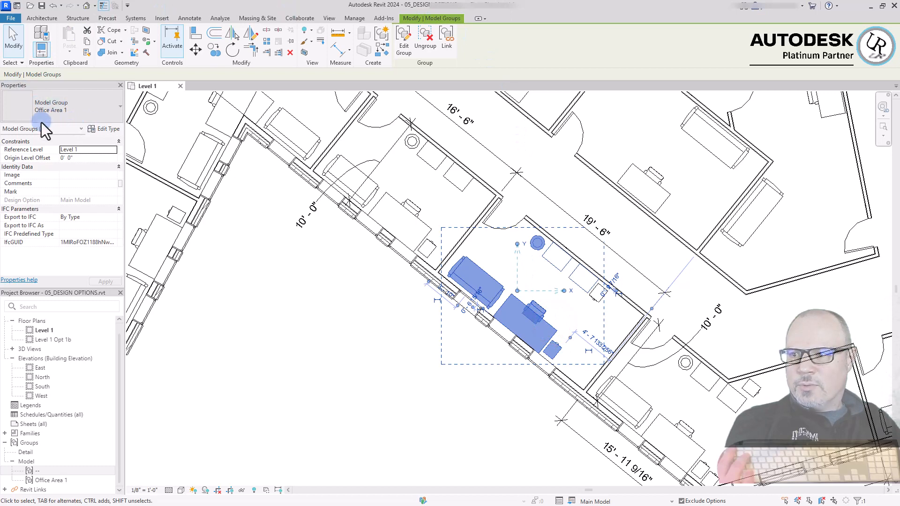
{"action": "left_click", "coordinate": [70, 117]}
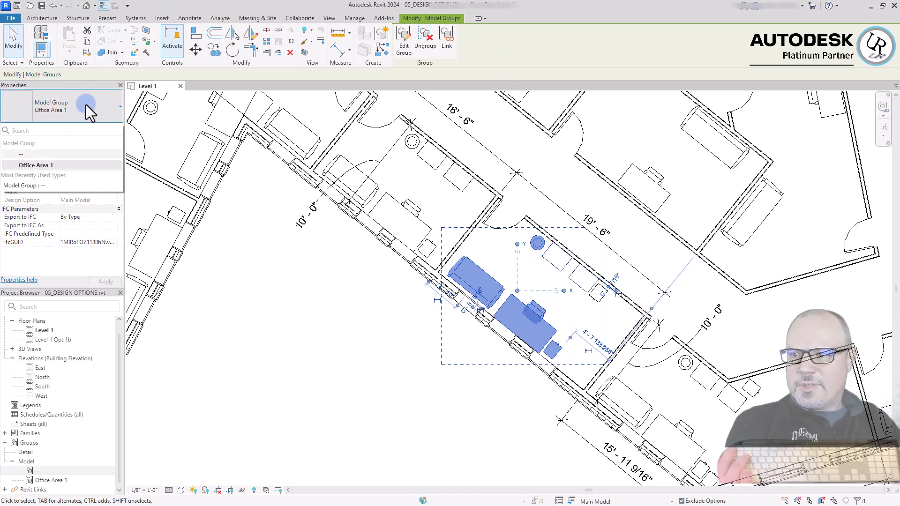
{"action": "left_click", "coordinate": [85, 105]}
{"action": "left_click", "coordinate": [102, 129]}
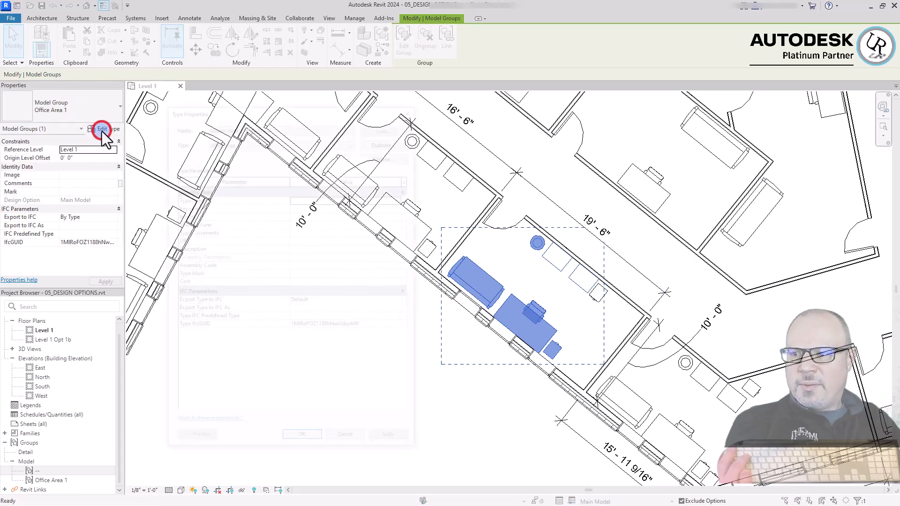
{"action": "left_click_drag", "start_coordinate": [358, 114], "coordinate": [581, 103]}
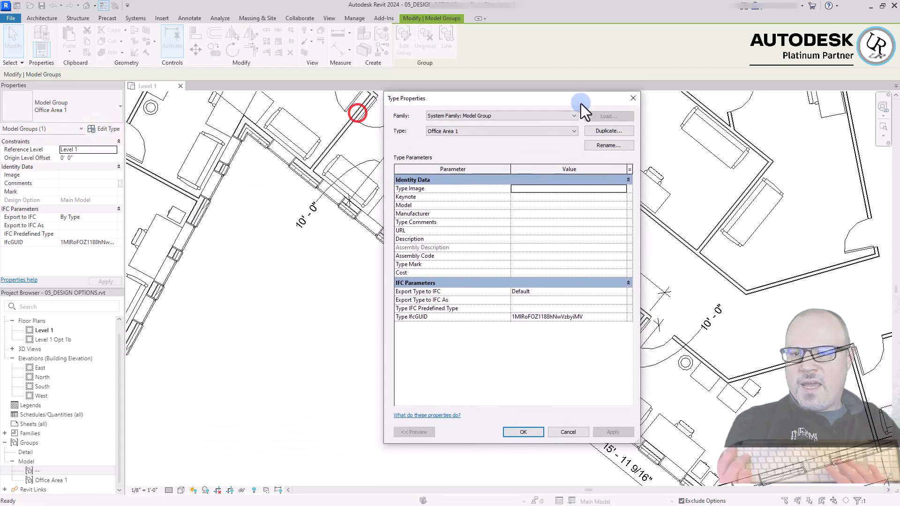
{"action": "left_click", "coordinate": [606, 133]}
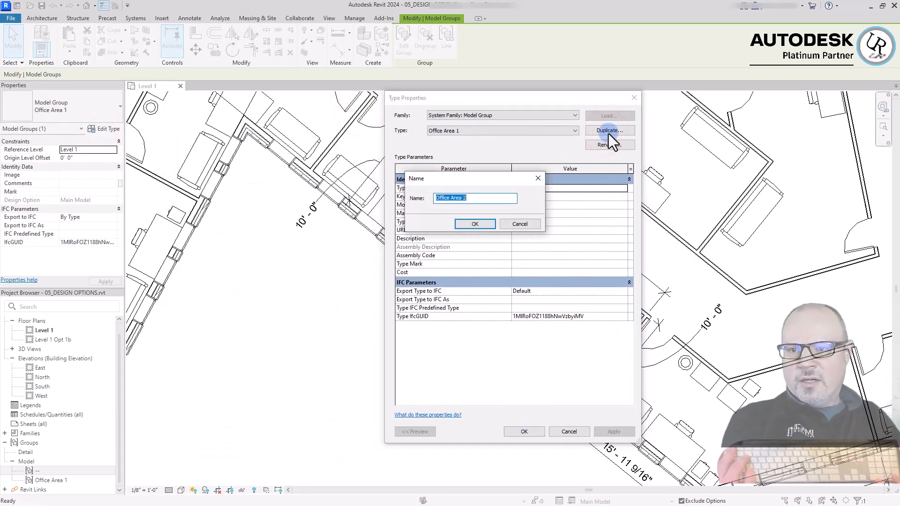
{"action": "left_click", "coordinate": [475, 224]}
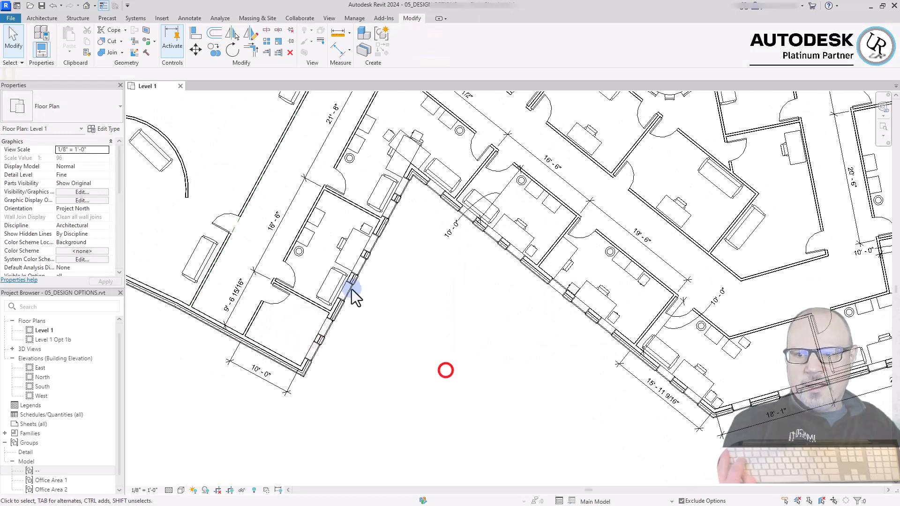
Switch the furniture group in the 16'-6" office beside the 9'-6 15/16" room to the Office Area 2 type
{"action": "scroll", "coordinate": [347, 283], "scroll_direction": "up", "scroll_amount": 3}
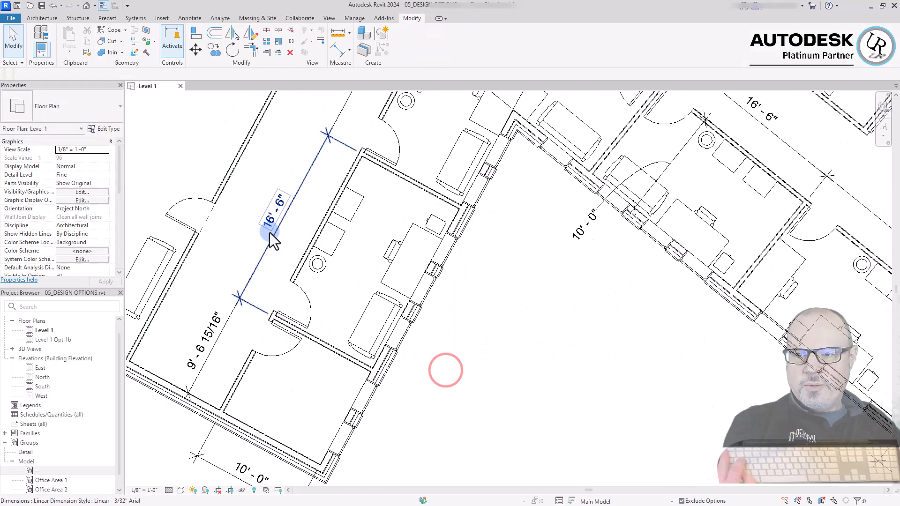
{"action": "scroll", "coordinate": [404, 270], "scroll_direction": "up", "scroll_amount": 2}
{"action": "left_click", "coordinate": [405, 270]}
{"action": "left_click", "coordinate": [65, 106]}
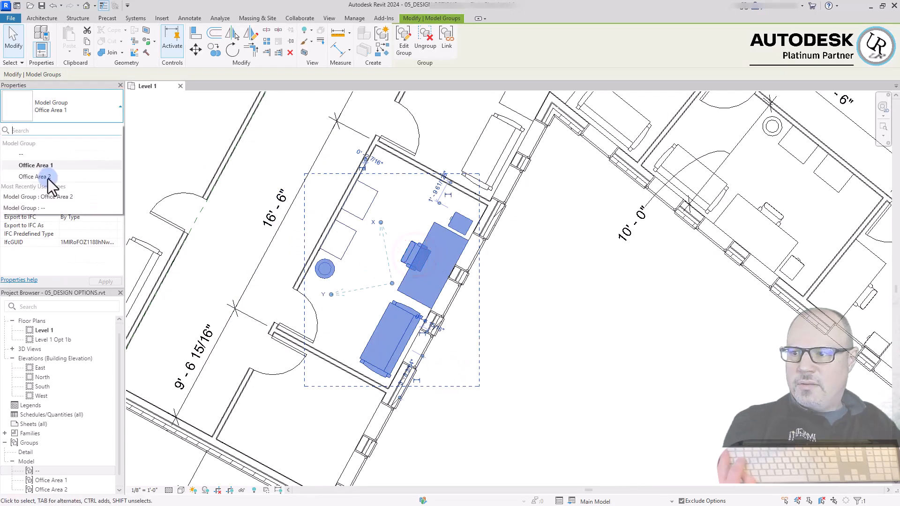
{"action": "left_click", "coordinate": [46, 176]}
{"action": "left_click", "coordinate": [664, 389]}
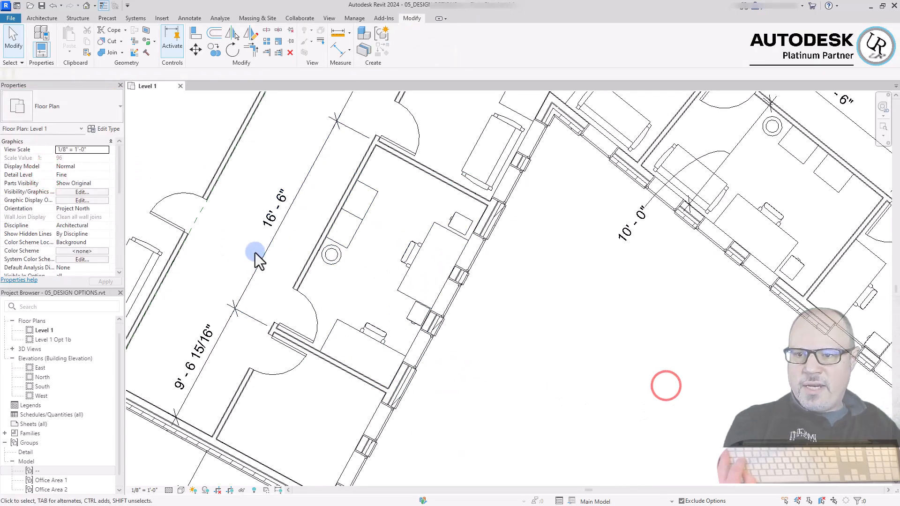
{"action": "scroll", "coordinate": [281, 258], "scroll_direction": "up", "scroll_amount": 2}
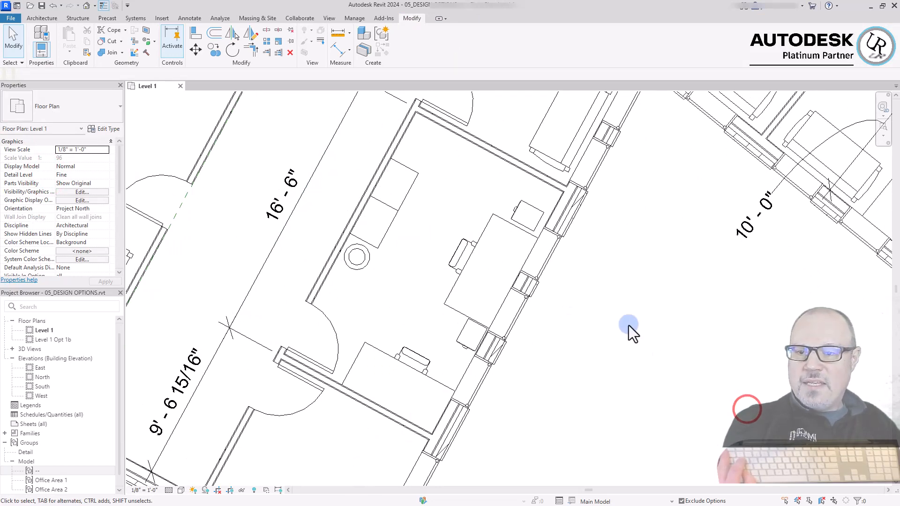
{"action": "scroll", "coordinate": [351, 375], "scroll_direction": "down", "scroll_amount": 2}
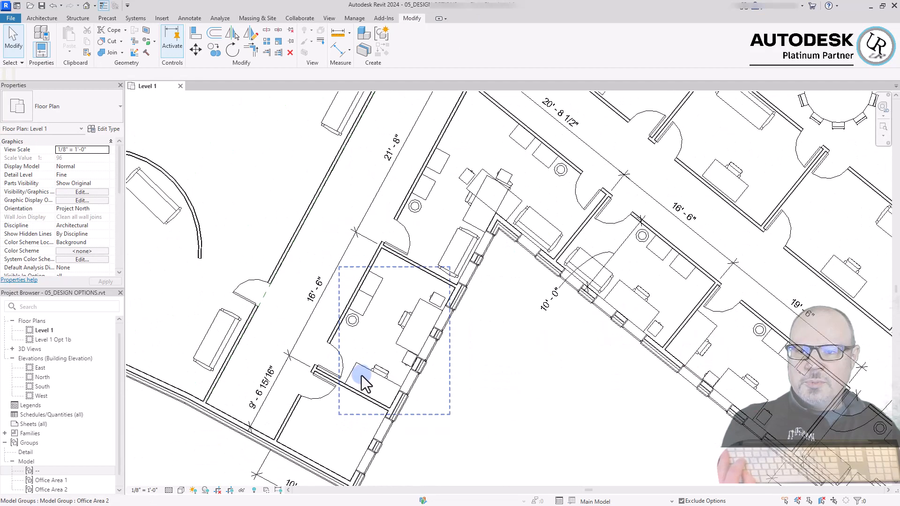
Try the Office Area 2 type on the furniture group in the 16'-6" office adjoining the 19'-6" office
{"action": "scroll", "coordinate": [466, 390], "scroll_direction": "up", "scroll_amount": 1}
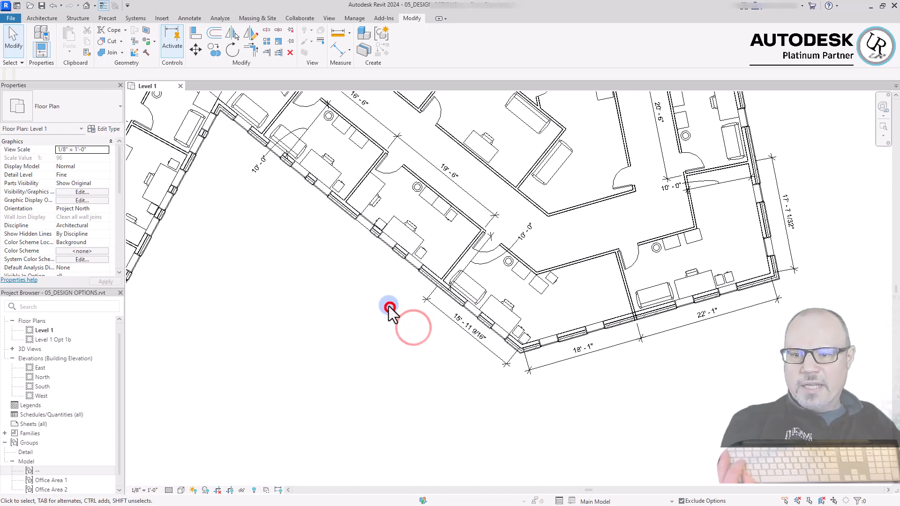
{"action": "middle_click_drag", "start_coordinate": [272, 225], "coordinate": [456, 373]}
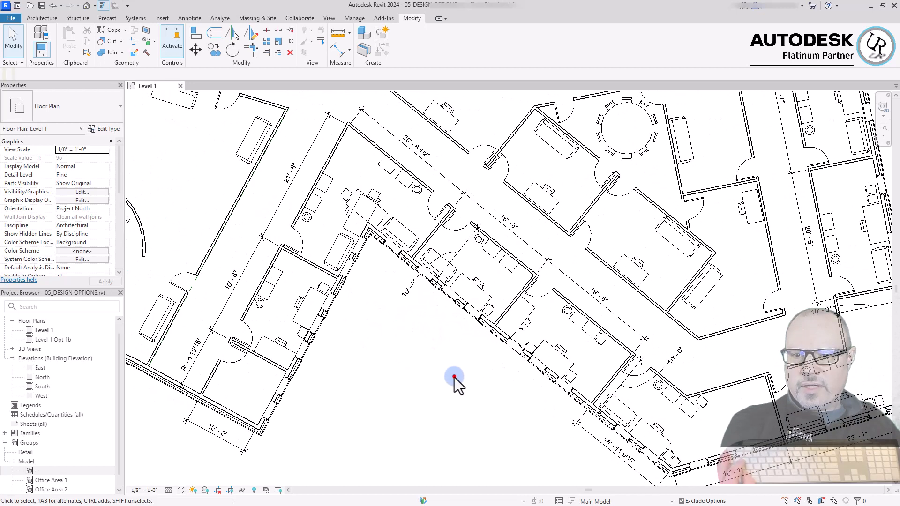
{"action": "scroll", "coordinate": [480, 258], "scroll_direction": "up", "scroll_amount": 2}
{"action": "left_click", "coordinate": [472, 289]}
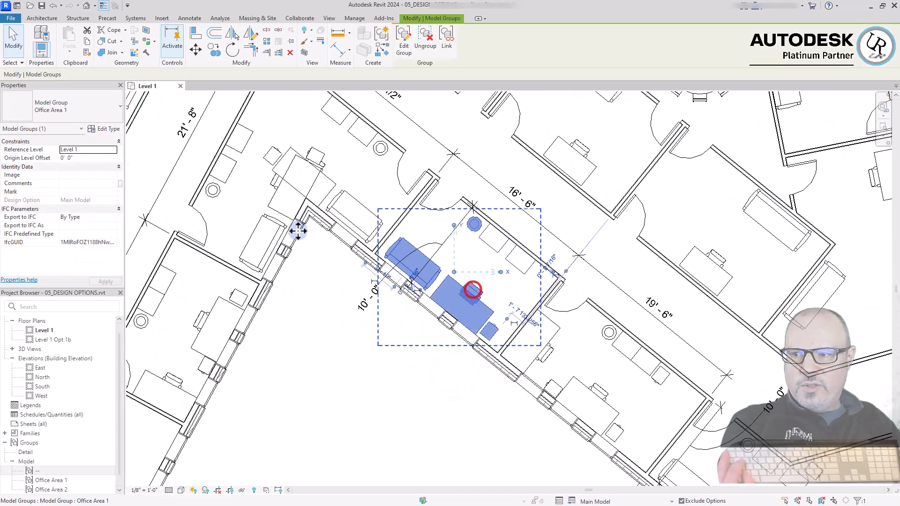
{"action": "left_click", "coordinate": [56, 114]}
{"action": "left_click", "coordinate": [34, 176]}
Ungroup the Office Area 2 furniture in the 19'-6" office into individual elements
{"action": "scroll", "coordinate": [199, 205], "scroll_direction": "down", "scroll_amount": 2}
{"action": "scroll", "coordinate": [461, 368], "scroll_direction": "up", "scroll_amount": 2}
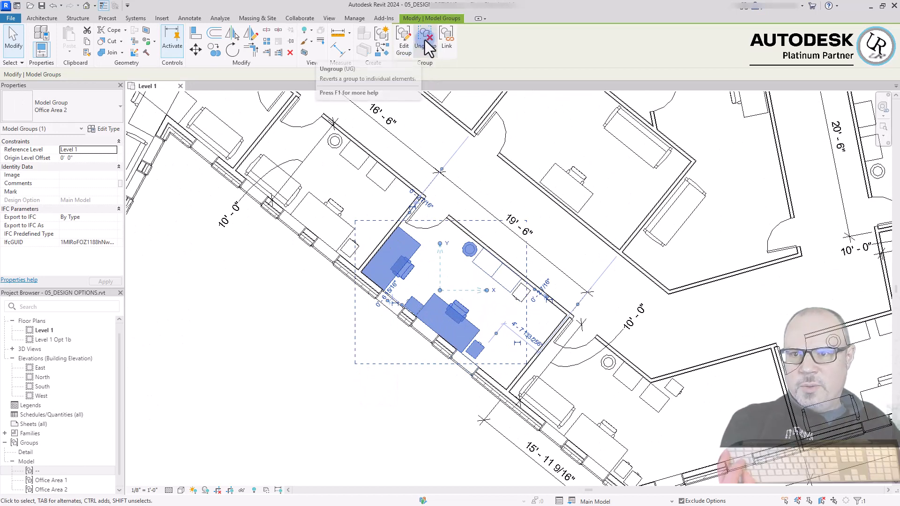
{"action": "left_click", "coordinate": [370, 418]}
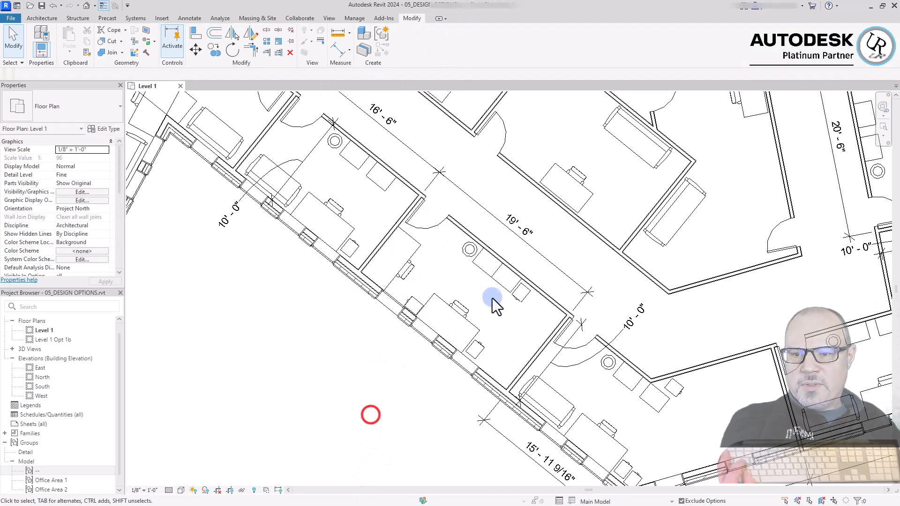
Reposition the two file cabinets beside the window desk, its chair and one tall cabinet individually in the 19'-6" office
{"action": "scroll", "coordinate": [396, 329], "scroll_direction": "up", "scroll_amount": 4}
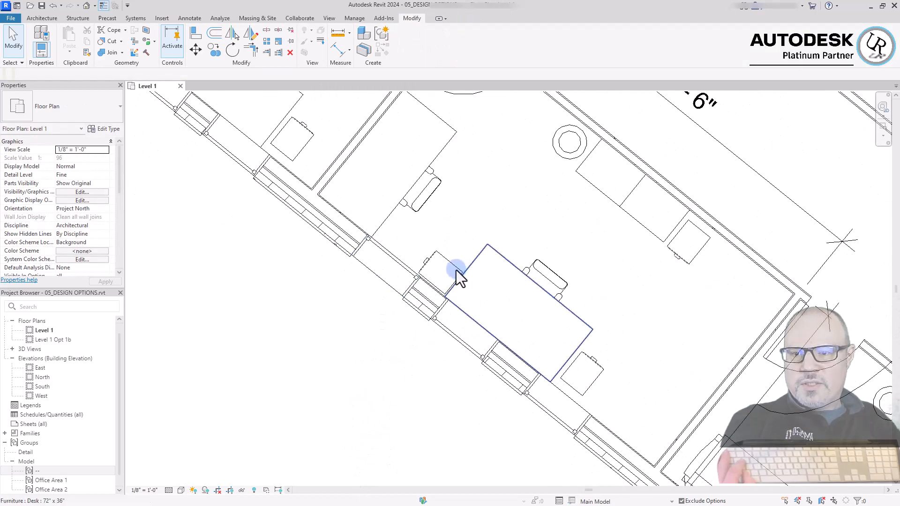
{"action": "left_click_drag", "start_coordinate": [455, 270], "coordinate": [437, 232]}
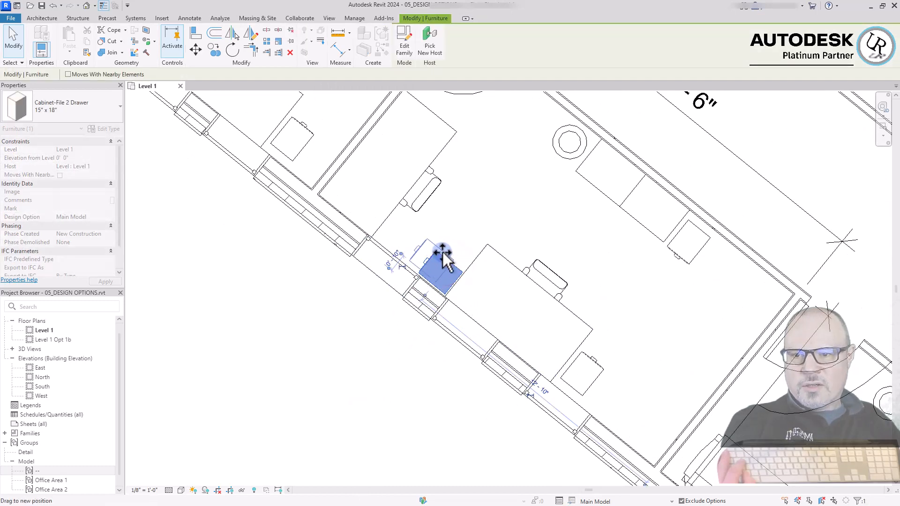
{"action": "left_click_drag", "start_coordinate": [592, 368], "coordinate": [631, 365]}
{"action": "left_click_drag", "start_coordinate": [558, 290], "coordinate": [579, 263]}
{"action": "left_click_drag", "start_coordinate": [639, 222], "coordinate": [630, 271]}
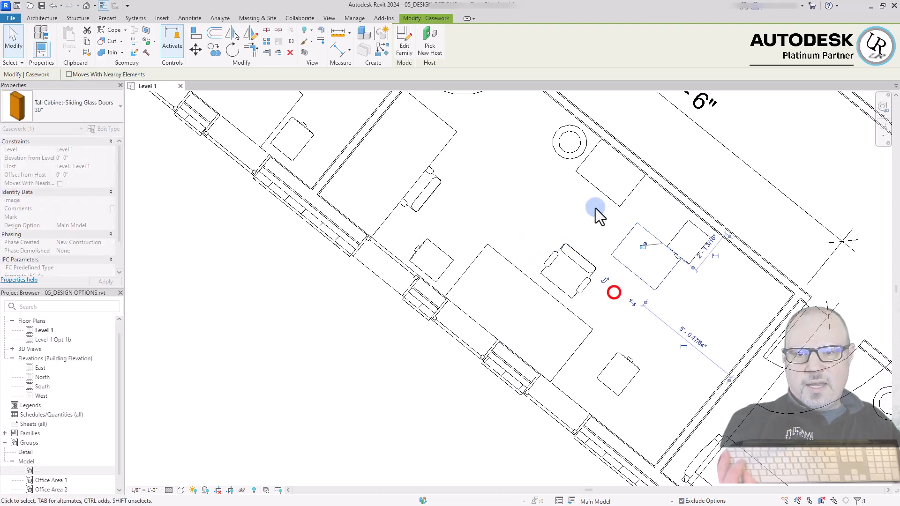
Move the other tall cabinet, the round item, and the second desk with its chair away from the walls in the 19'-6" office
{"action": "left_click_drag", "start_coordinate": [599, 190], "coordinate": [575, 224]}
{"action": "left_click_drag", "start_coordinate": [572, 157], "coordinate": [533, 185]}
{"action": "scroll", "coordinate": [602, 284], "scroll_direction": "down", "scroll_amount": 3}
{"action": "scroll", "coordinate": [498, 196], "scroll_direction": "up", "scroll_amount": 2}
{"action": "left_click_drag", "start_coordinate": [499, 228], "coordinate": [547, 241]}
{"action": "left_click_drag", "start_coordinate": [485, 226], "coordinate": [521, 211]}
{"action": "left_click", "coordinate": [408, 337]}
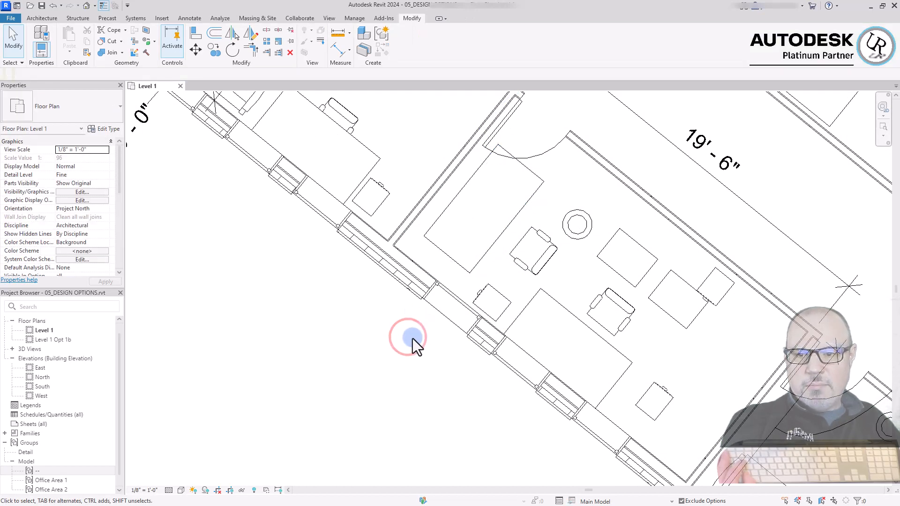
{"action": "scroll", "coordinate": [383, 144], "scroll_direction": "down", "scroll_amount": 2}
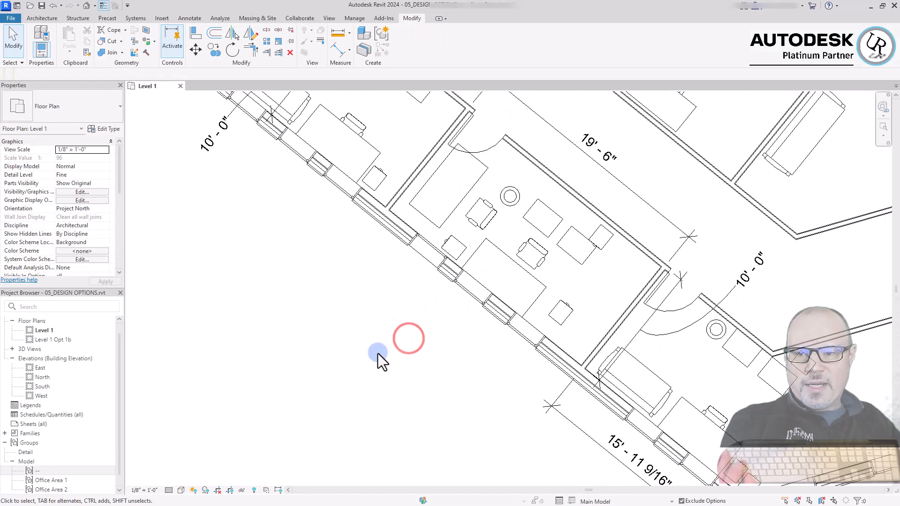
{"action": "left_click", "coordinate": [405, 388]}
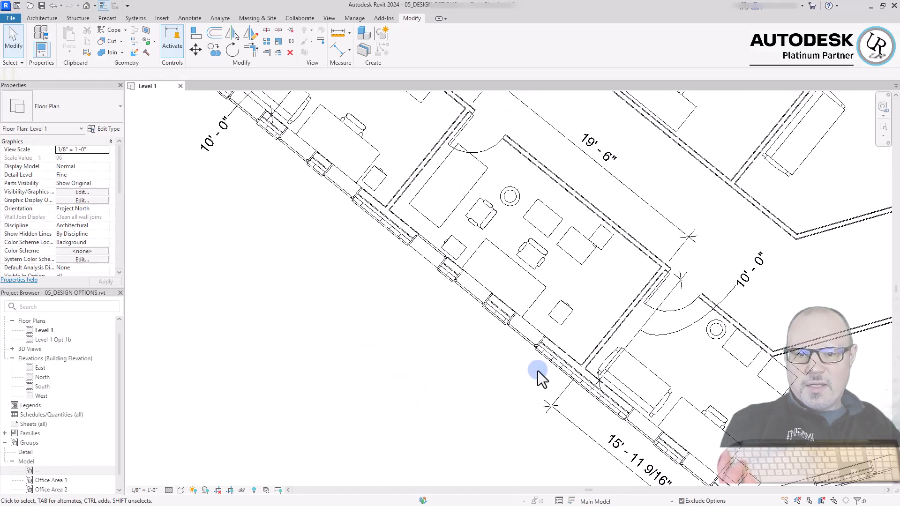
Open the Convert to Link choices for the Office Area 1 group in the 16'-6" office adjoining the 19'-6" office
{"action": "middle_click_drag", "start_coordinate": [344, 118], "coordinate": [538, 280]}
{"action": "scroll", "coordinate": [539, 281], "scroll_direction": "up", "scroll_amount": 1}
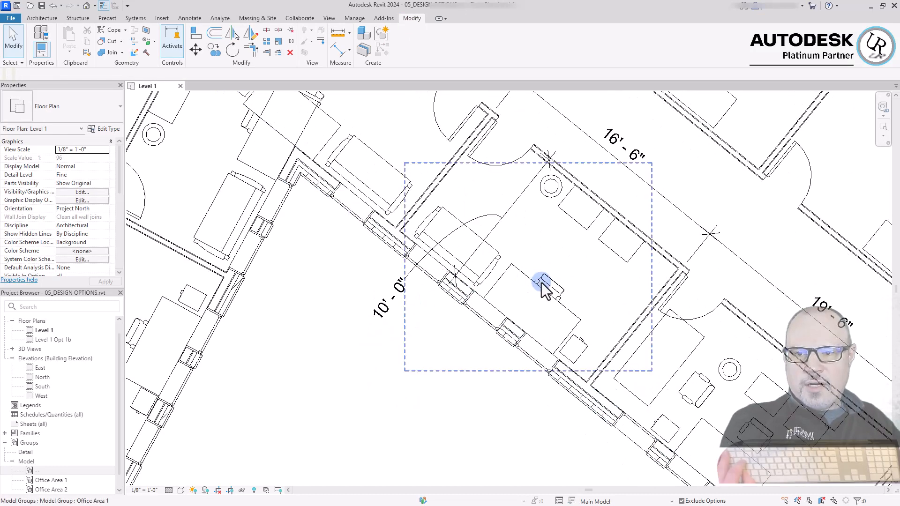
{"action": "left_click", "coordinate": [541, 282]}
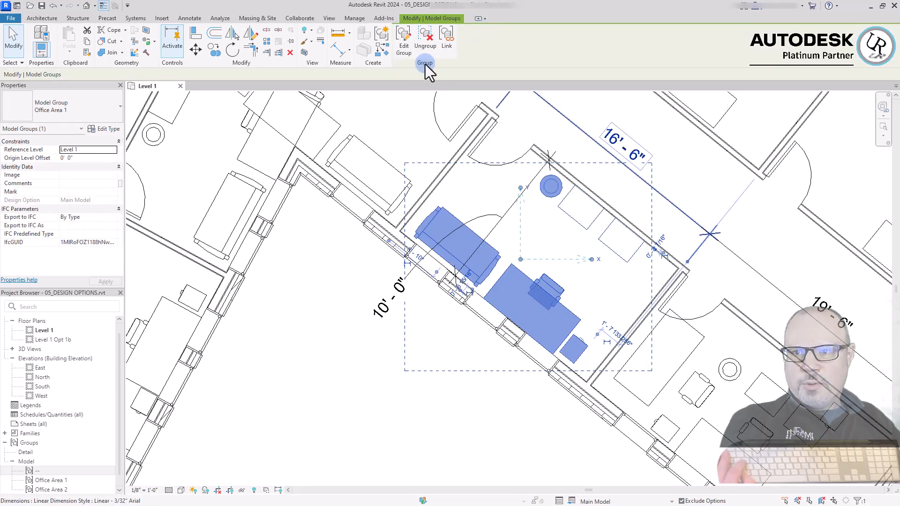
{"action": "left_click", "coordinate": [448, 41]}
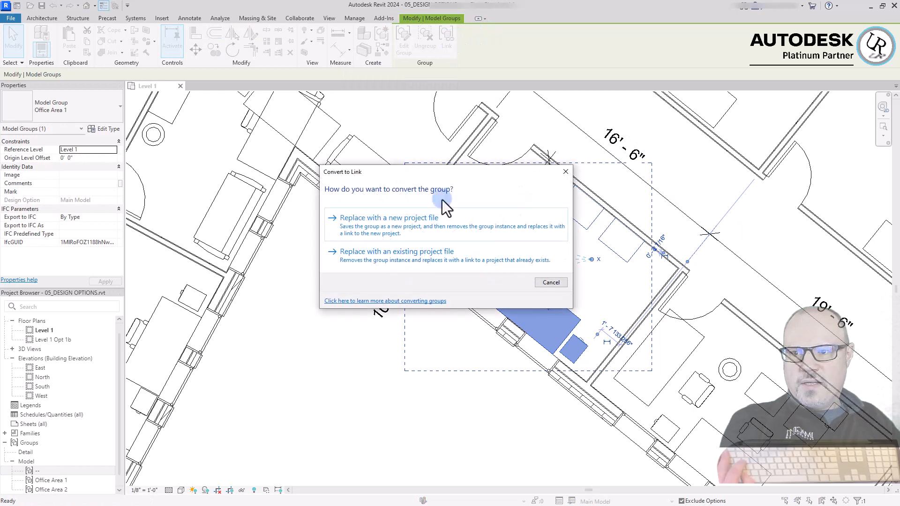
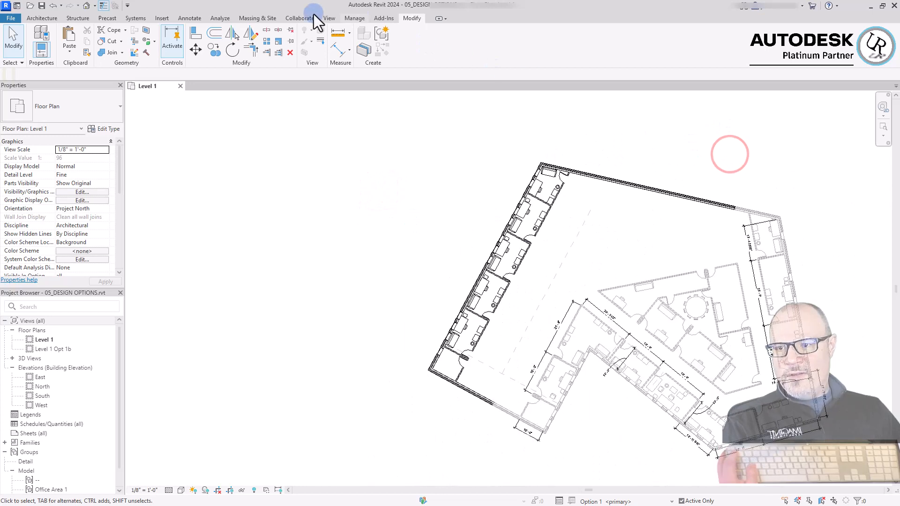
Finish editing Option 1 of the Back of House design option set, returning to the main model
{"action": "left_click", "coordinate": [355, 18]}
{"action": "left_click", "coordinate": [454, 41]}
{"action": "left_click", "coordinate": [197, 187]}
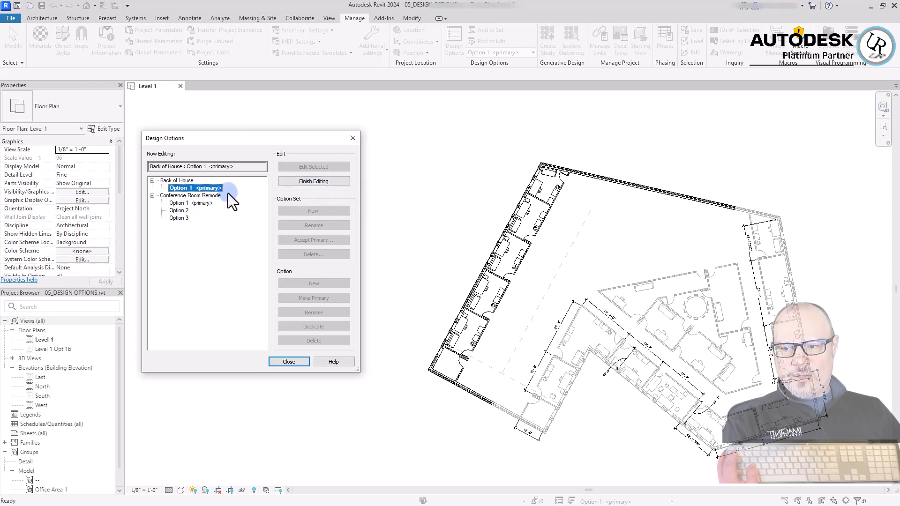
{"action": "left_click", "coordinate": [310, 181]}
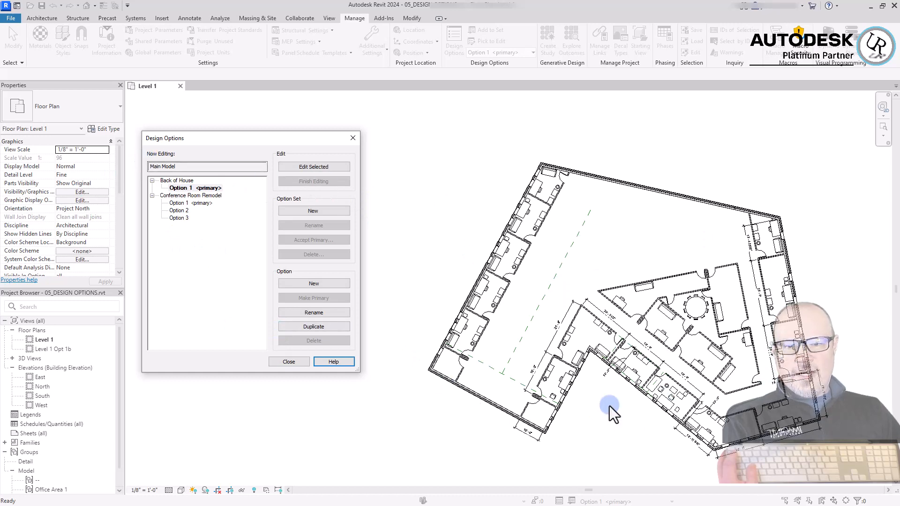
{"action": "left_click", "coordinate": [292, 362]}
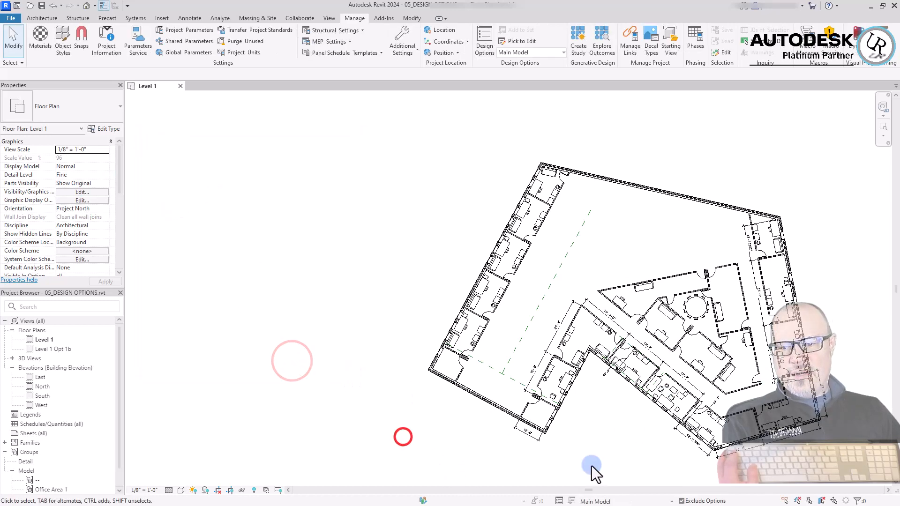
Duplicate Option 1 of the Back of House design option set
{"action": "left_click", "coordinate": [490, 46]}
{"action": "left_click", "coordinate": [180, 181]}
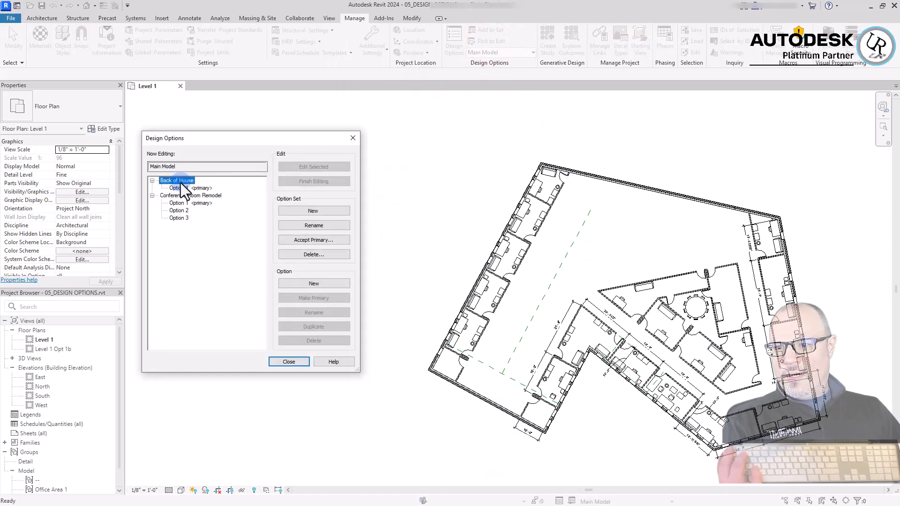
{"action": "left_click", "coordinate": [182, 188]}
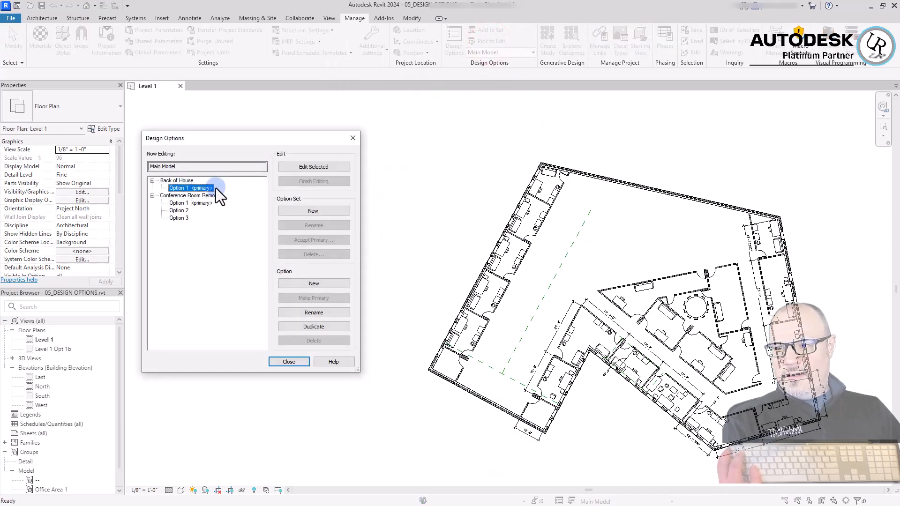
{"action": "left_click", "coordinate": [314, 327]}
Rename the duplicated Back of House option as Option 1B and finish managing the design options
{"action": "left_click", "coordinate": [314, 313]}
{"action": "key", "text": "BackSpace"}
{"action": "key", "text": "BackSpace"}
{"action": "key", "text": "BackSpace"}
{"action": "key", "text": "BackSpace"}
{"action": "key", "text": "BackSpace"}
{"action": "key", "text": "BackSpace"}
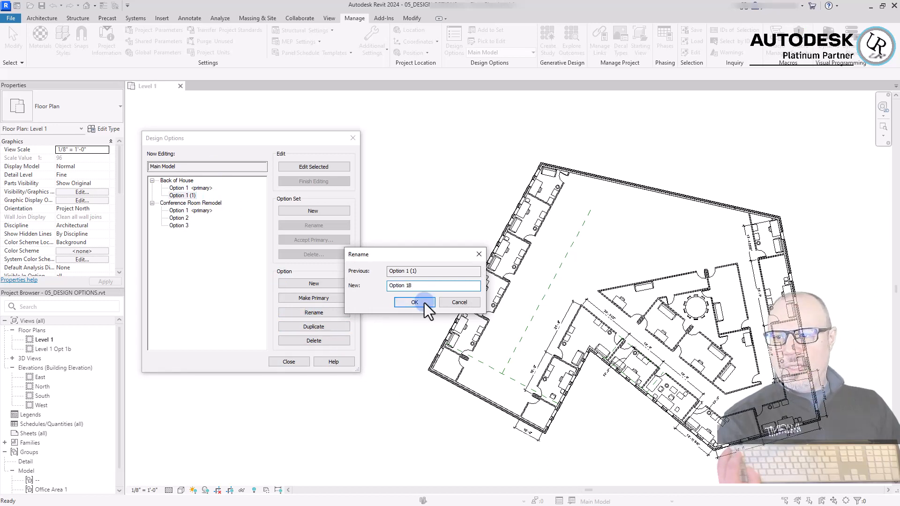
{"action": "type", "text": "1B"}
{"action": "left_click", "coordinate": [414, 303]}
{"action": "left_click", "coordinate": [188, 196]}
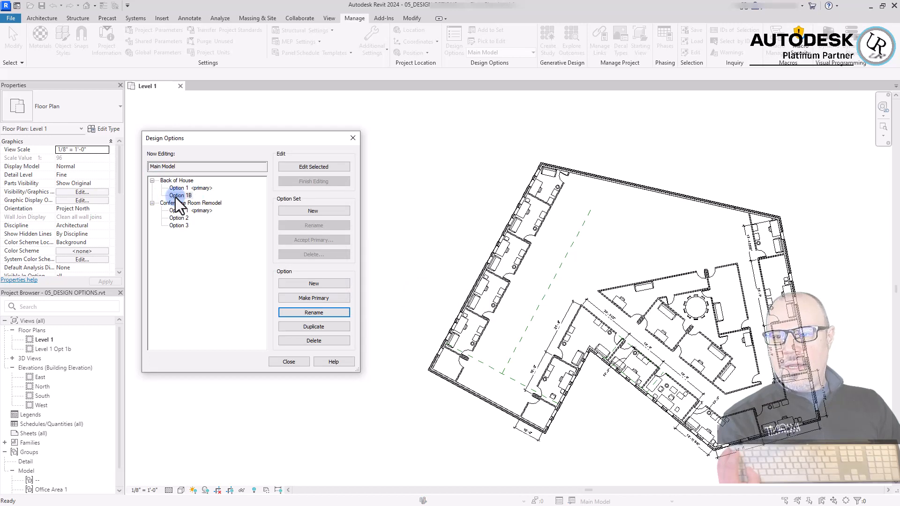
{"action": "left_click", "coordinate": [290, 363]}
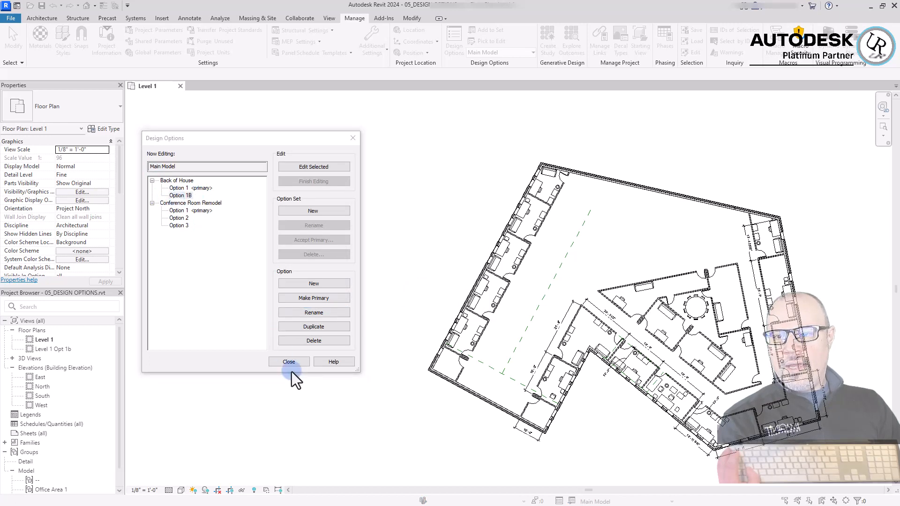
{"action": "left_click", "coordinate": [411, 428]}
{"action": "left_click", "coordinate": [497, 140]}
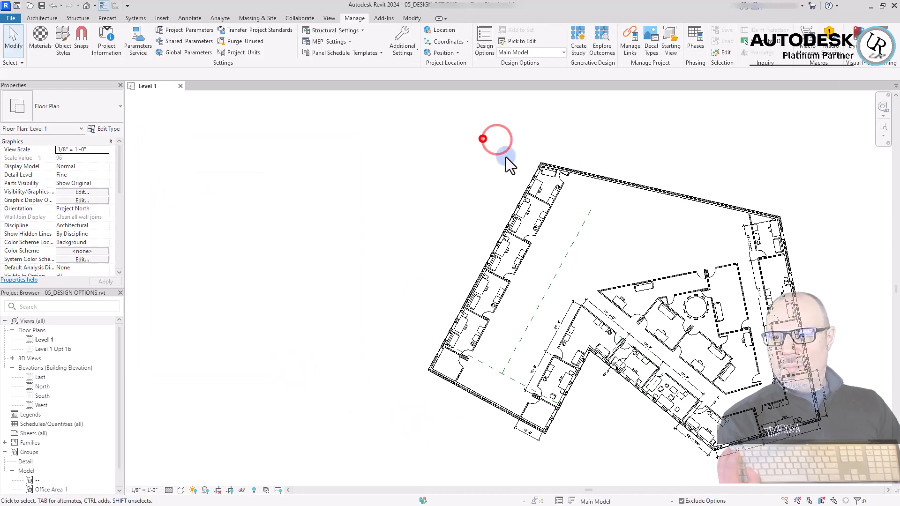
{"action": "left_click_drag", "start_coordinate": [506, 158], "coordinate": [620, 248]}
Start editing Option 1B of the Back of House design option set
{"action": "left_click", "coordinate": [490, 43]}
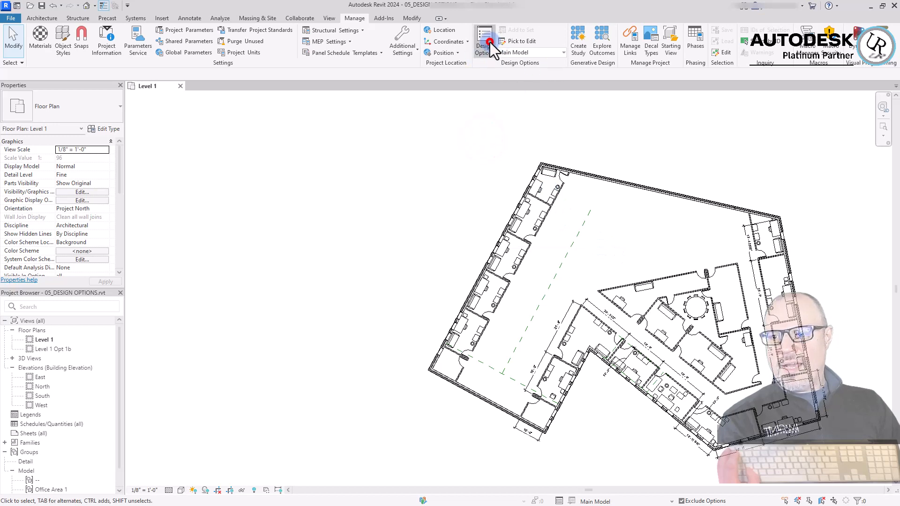
{"action": "left_click", "coordinate": [180, 195]}
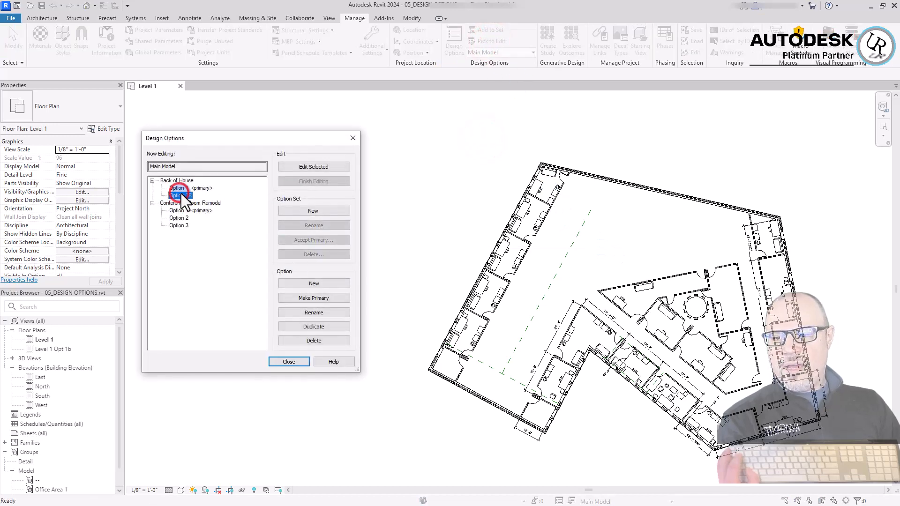
{"action": "left_click", "coordinate": [315, 166]}
{"action": "left_click", "coordinate": [282, 361]}
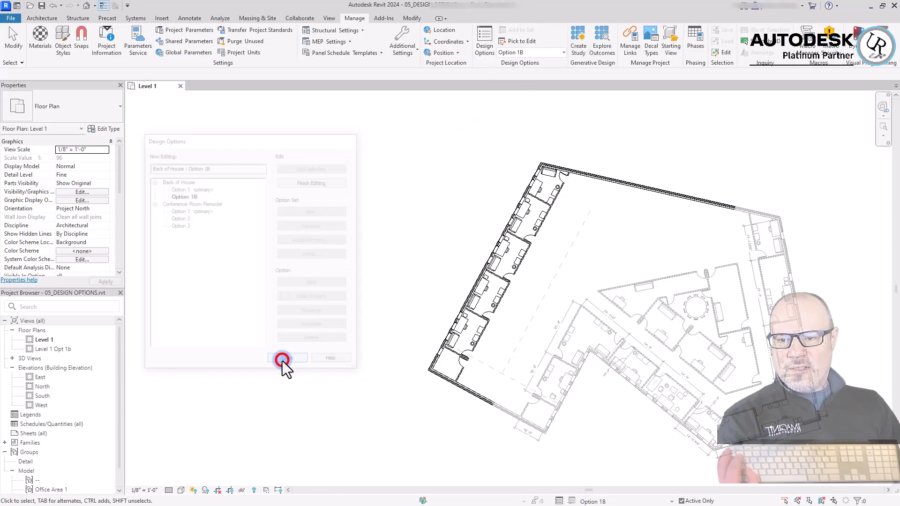
Move the door of the small unfurnished corner office in Option 1B along its wall toward the south exterior wall
{"action": "scroll", "coordinate": [538, 137], "scroll_direction": "up", "scroll_amount": 3}
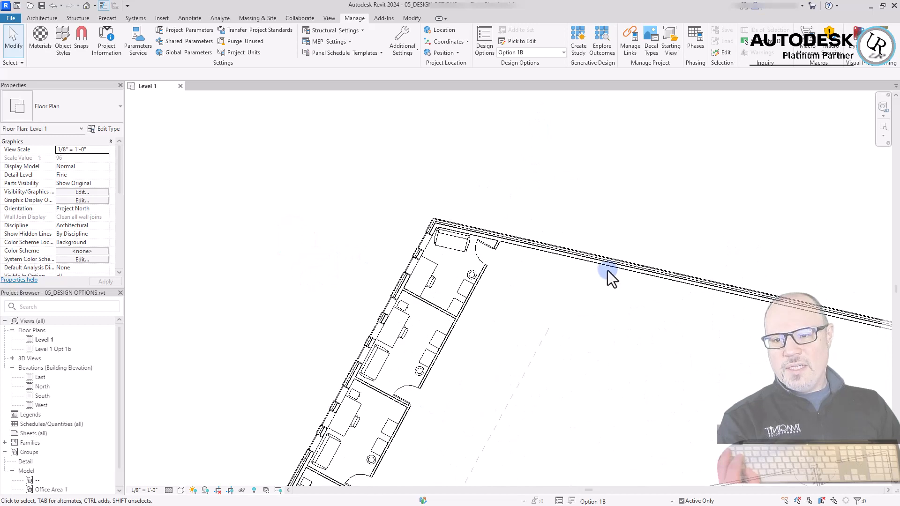
{"action": "scroll", "coordinate": [556, 131], "scroll_direction": "down", "scroll_amount": 3}
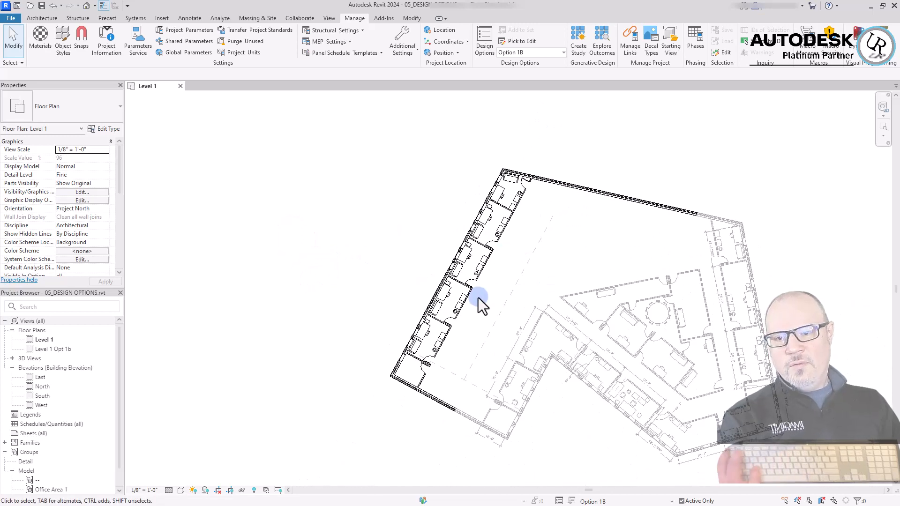
{"action": "scroll", "coordinate": [604, 151], "scroll_direction": "up", "scroll_amount": 3}
{"action": "scroll", "coordinate": [336, 384], "scroll_direction": "down", "scroll_amount": 2}
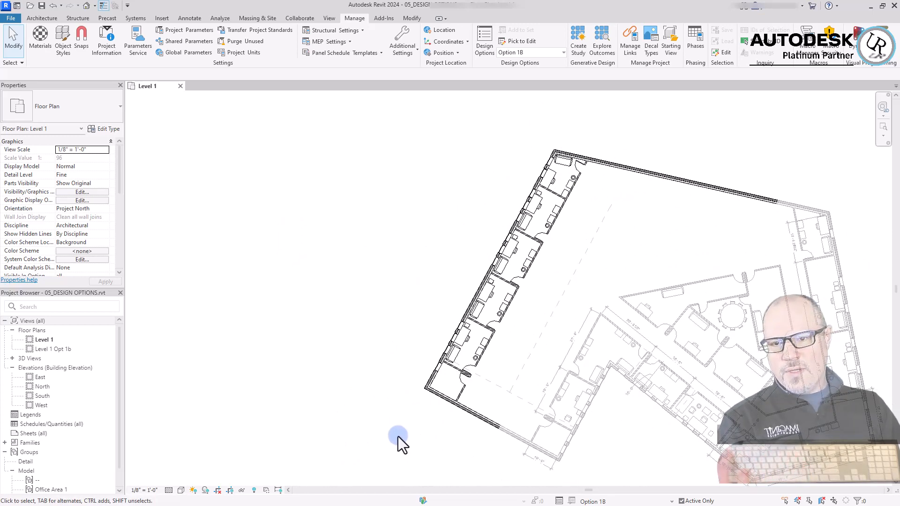
{"action": "left_click", "coordinate": [375, 335]}
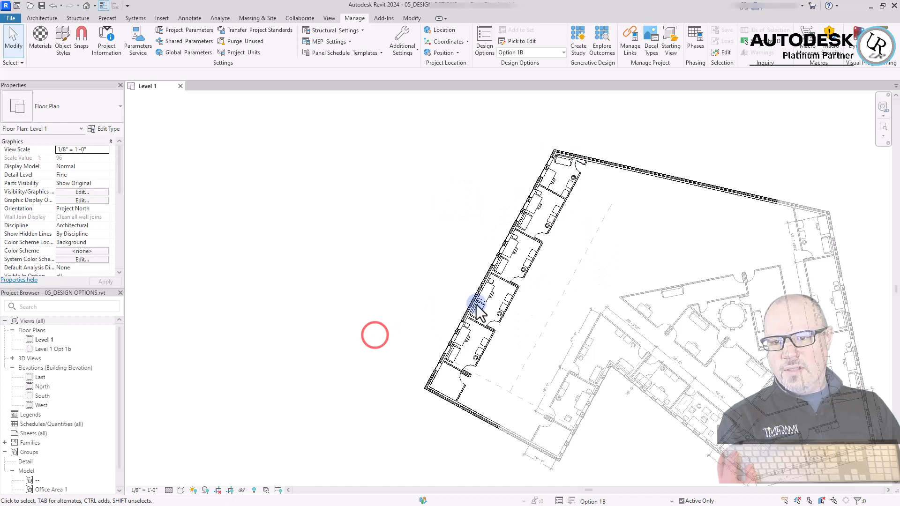
{"action": "left_click", "coordinate": [363, 426]}
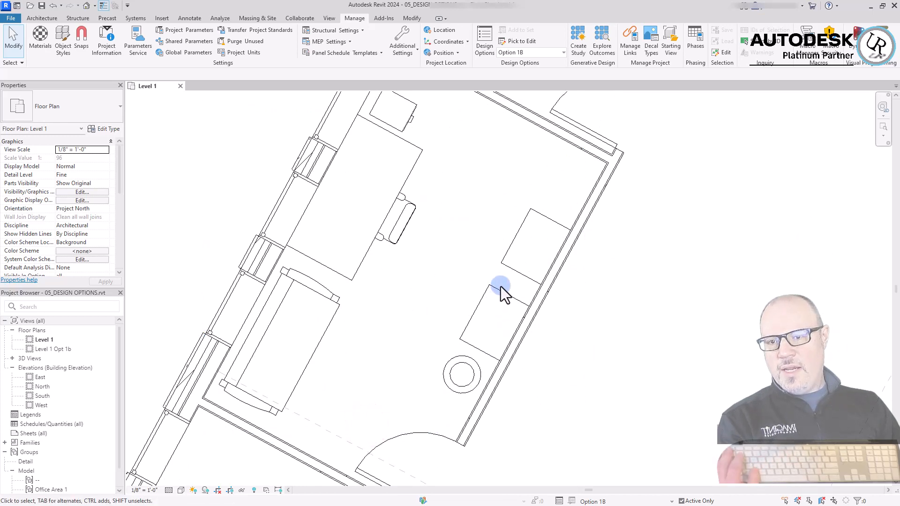
{"action": "scroll", "coordinate": [512, 290], "scroll_direction": "down", "scroll_amount": 4}
{"action": "scroll", "coordinate": [584, 163], "scroll_direction": "up", "scroll_amount": 3}
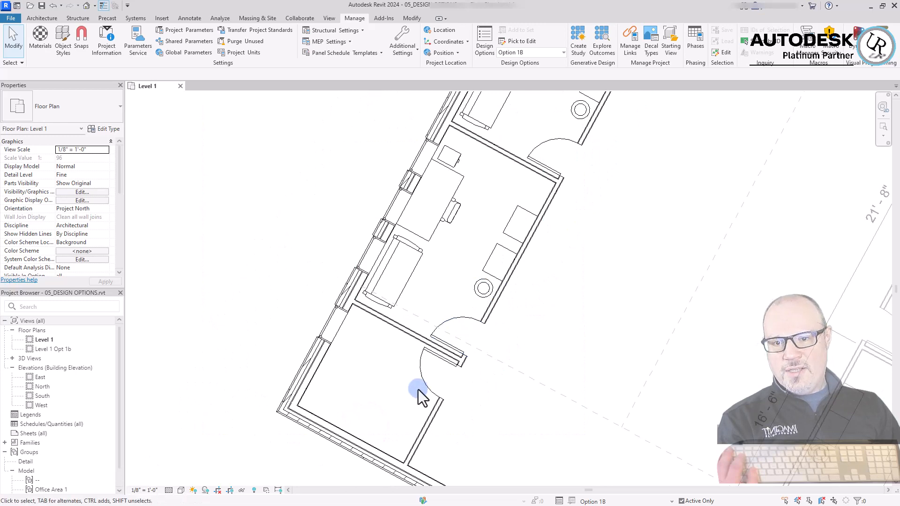
{"action": "left_click_drag", "start_coordinate": [427, 381], "coordinate": [396, 446]}
{"action": "left_click", "coordinate": [298, 277]}
{"action": "scroll", "coordinate": [434, 277], "scroll_direction": "down", "scroll_amount": 5}
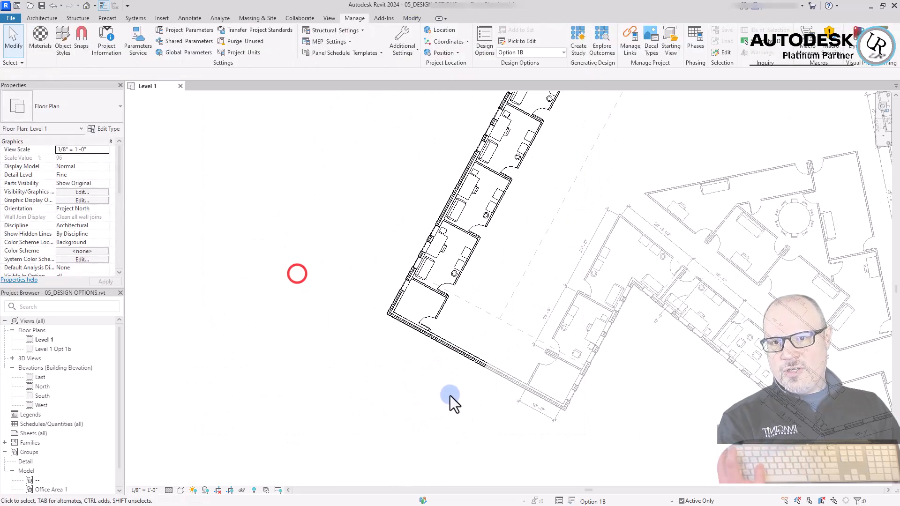
{"action": "left_click", "coordinate": [445, 397]}
{"action": "scroll", "coordinate": [432, 416], "scroll_direction": "down", "scroll_amount": 3}
{"action": "scroll", "coordinate": [403, 256], "scroll_direction": "up", "scroll_amount": 1}
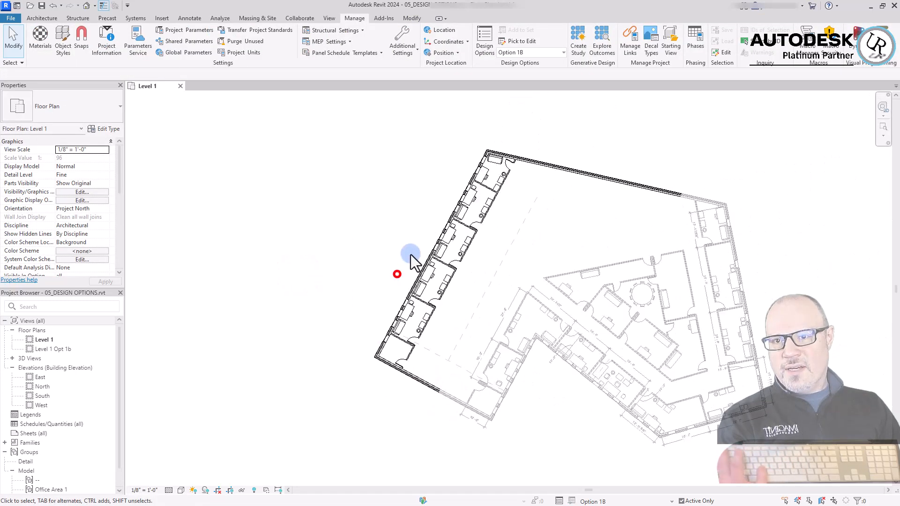
Switch the active Back of House option to Option 1 and back to Option 1B to compare the corner office door position
{"action": "left_click", "coordinate": [564, 52]}
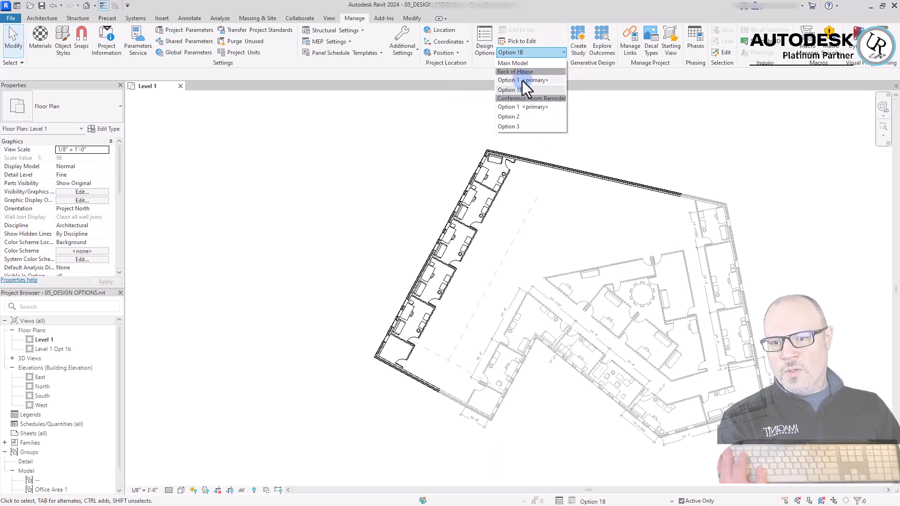
{"action": "scroll", "coordinate": [395, 376], "scroll_direction": "up", "scroll_amount": 5}
{"action": "left_click", "coordinate": [563, 55]}
{"action": "left_click", "coordinate": [514, 81]}
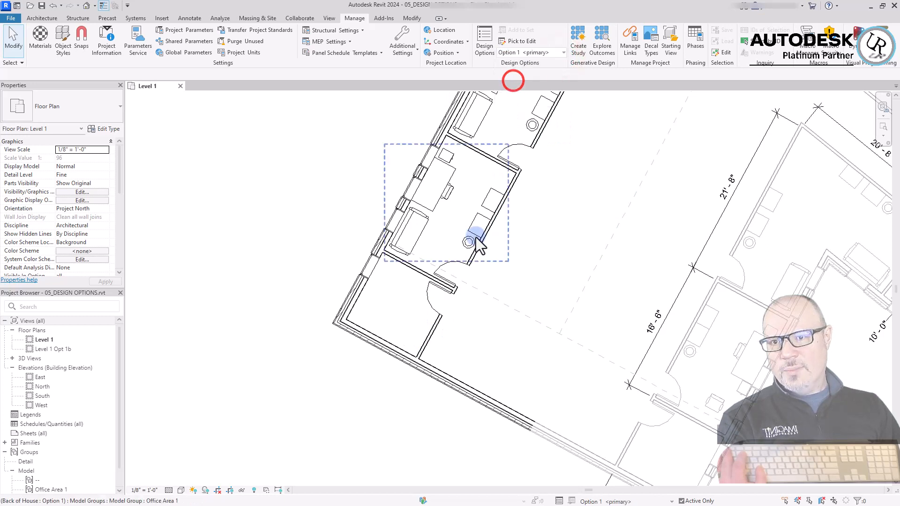
{"action": "left_click", "coordinate": [535, 53]}
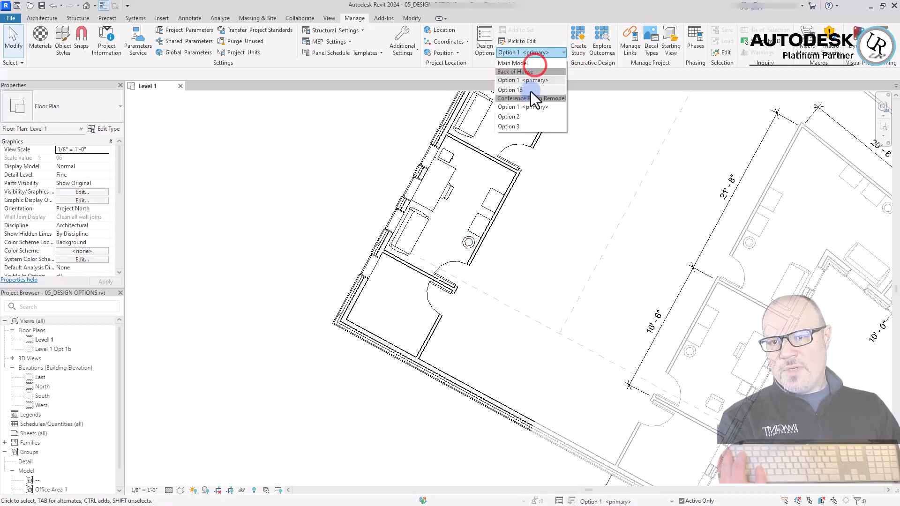
{"action": "left_click", "coordinate": [521, 90]}
{"action": "left_click", "coordinate": [542, 56]}
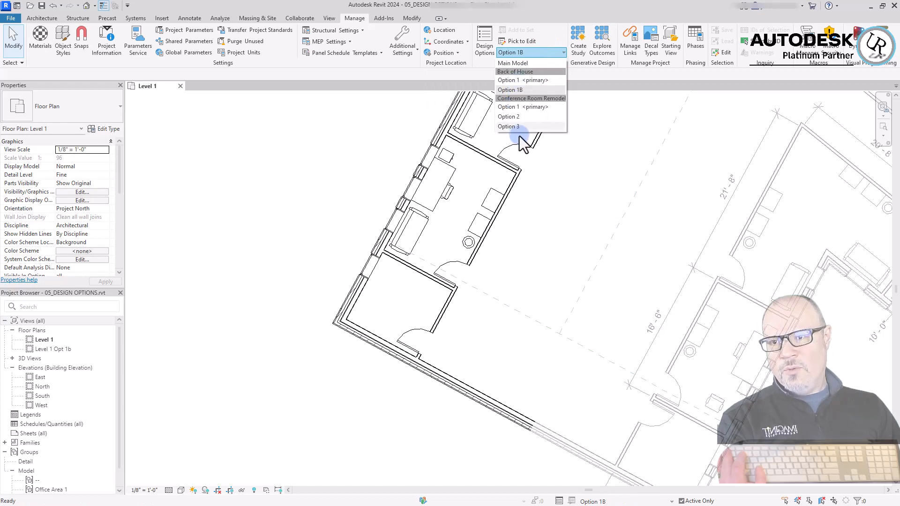
{"action": "left_click", "coordinate": [520, 91]}
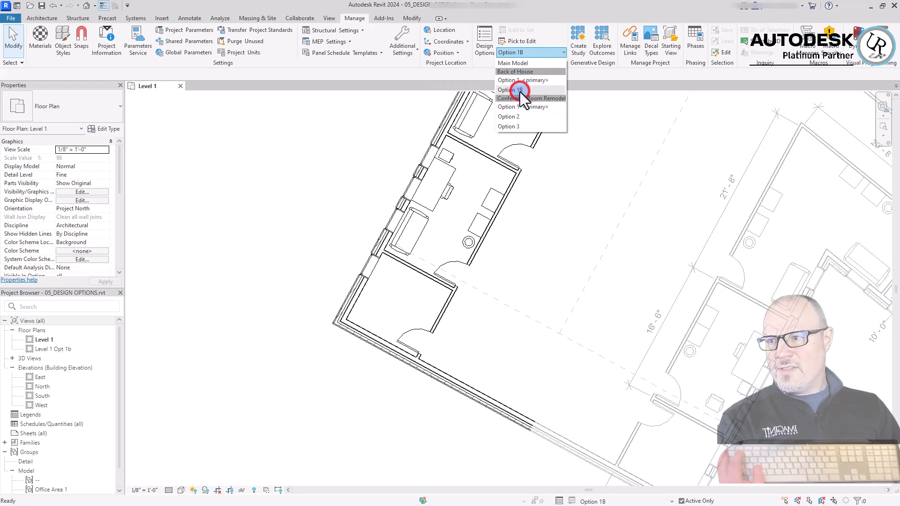
Draw a stepped chain of four Interior - 4 7/8" Partition (1-hr) walls outside the building in Option 1B, including segments about 14' and 11'-4" long
{"action": "left_click", "coordinate": [330, 161]}
{"action": "scroll", "coordinate": [636, 271], "scroll_direction": "down", "scroll_amount": 2}
{"action": "key", "text": "w"}
{"action": "key", "text": "a"}
{"action": "left_click", "coordinate": [457, 202]}
{"action": "left_click", "coordinate": [395, 202]}
{"action": "left_click", "coordinate": [394, 268]}
{"action": "left_click", "coordinate": [342, 269]}
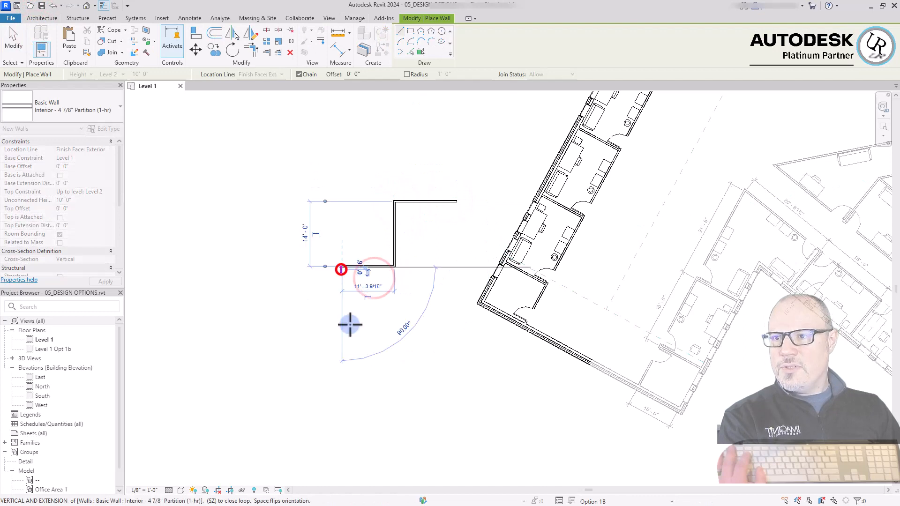
{"action": "left_click", "coordinate": [345, 358]}
{"action": "key", "text": "Escape"}
{"action": "key", "text": "Escape"}
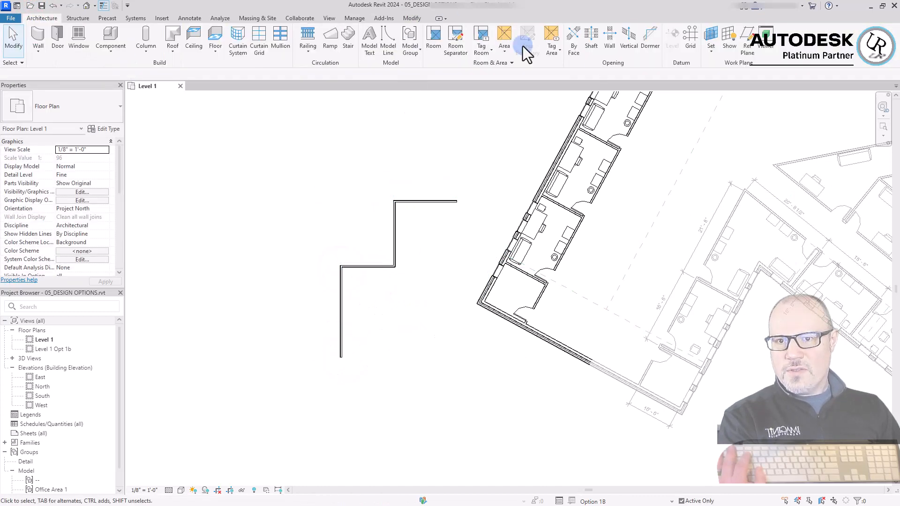
Rotate the west row of offices, with its furniture groups and exterior walls, in Option 1B so the row runs nearly vertical in plan
{"action": "left_click", "coordinate": [356, 19]}
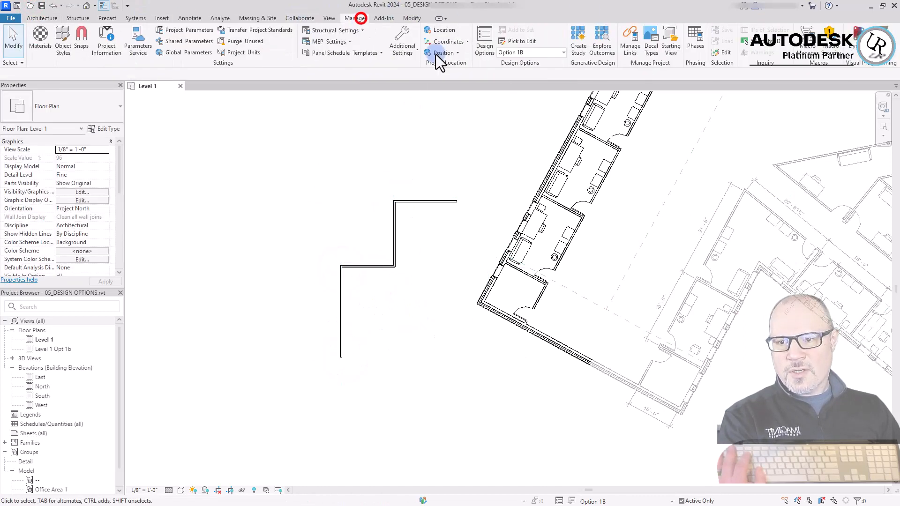
{"action": "scroll", "coordinate": [404, 389], "scroll_direction": "down", "scroll_amount": 3}
{"action": "mouse_move", "coordinate": [404, 389]}
{"action": "left_mouse_down"}
{"action": "mouse_move", "coordinate": [587, 132]}
{"action": "mouse_move", "coordinate": [582, 167]}
{"action": "left_mouse_up"}
{"action": "left_click_drag", "start_coordinate": [531, 361], "coordinate": [526, 362], "text": "shift"}
{"action": "scroll", "coordinate": [487, 361], "scroll_direction": "up", "scroll_amount": 5}
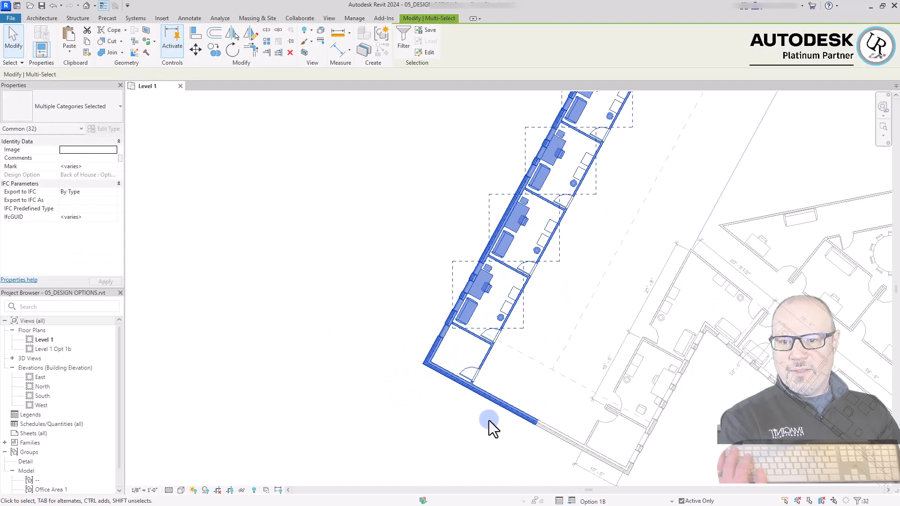
{"action": "scroll", "coordinate": [489, 420], "scroll_direction": "down", "scroll_amount": 5}
{"action": "key", "text": "r"}
{"action": "key", "text": "o"}
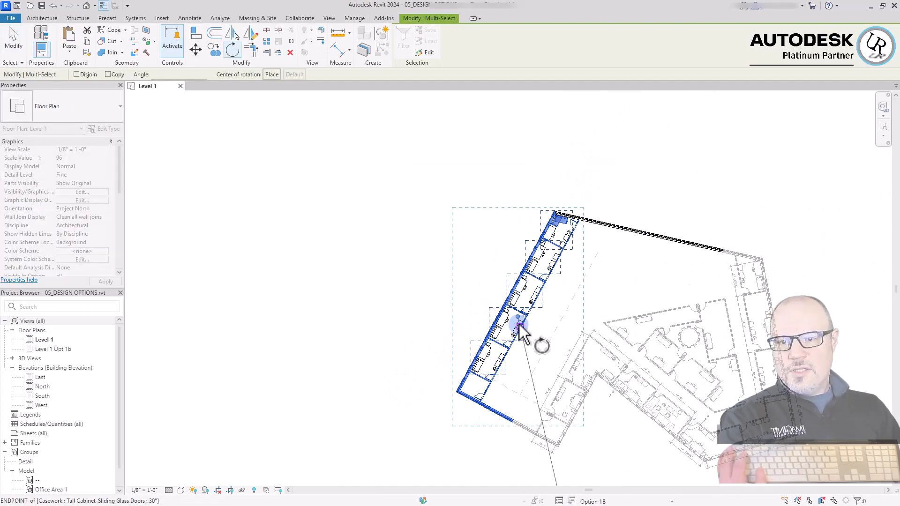
{"action": "scroll", "coordinate": [521, 403], "scroll_direction": "up", "scroll_amount": 5}
{"action": "left_click", "coordinate": [450, 241]}
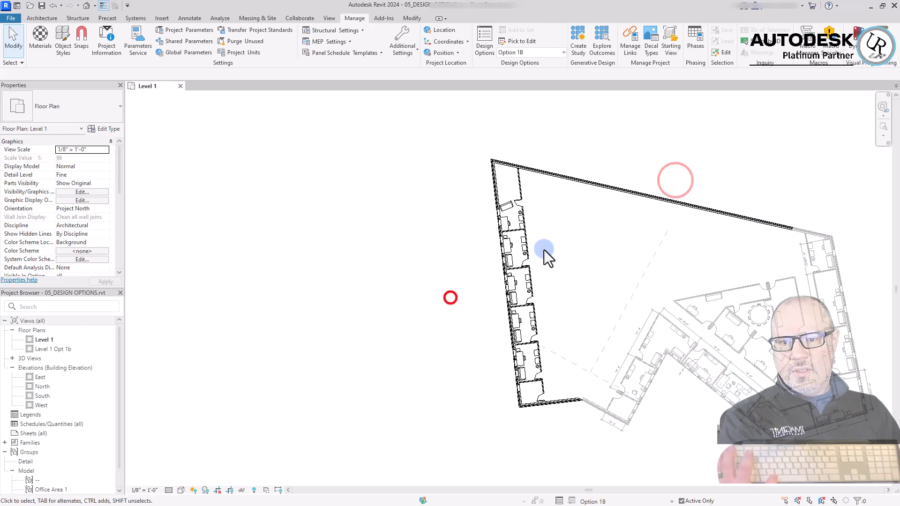
{"action": "left_click", "coordinate": [688, 134]}
Shorten the north exterior wall to about 55'-0" by moving its east end, turning the wall square to the rotated office row
{"action": "scroll", "coordinate": [519, 136], "scroll_direction": "up", "scroll_amount": 2}
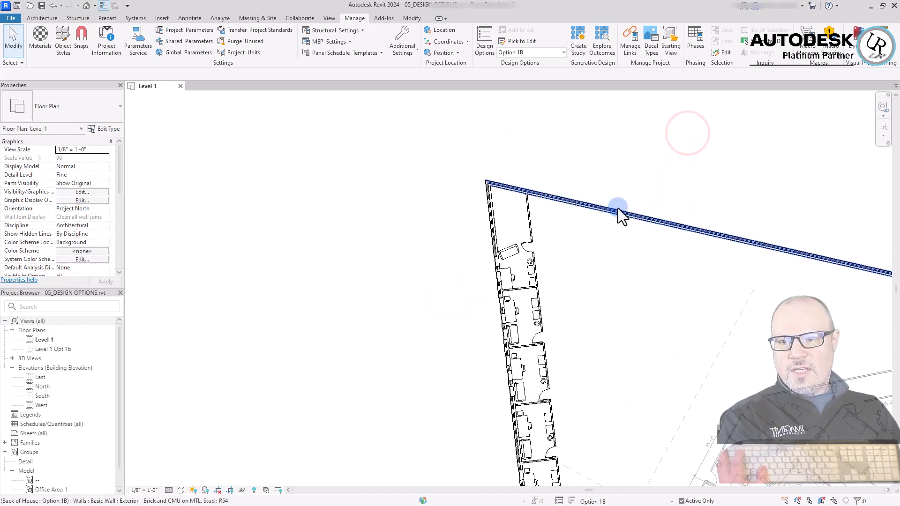
{"action": "left_click", "coordinate": [611, 213]}
{"action": "scroll", "coordinate": [611, 213], "scroll_direction": "down", "scroll_amount": 2}
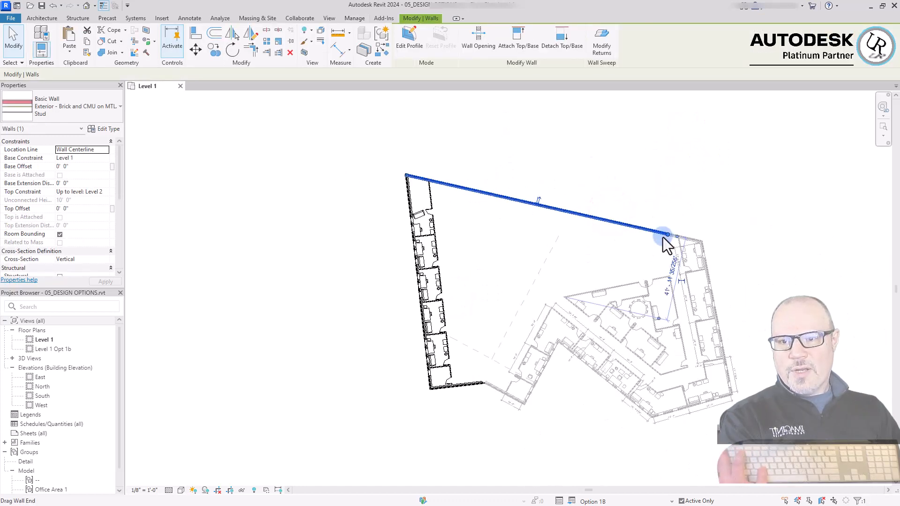
{"action": "left_click_drag", "start_coordinate": [664, 235], "coordinate": [516, 162]}
Draw three matching Exterior - Brick and CMU on MTL. Stud walls stepping from the shortened north wall's end to the main model's north wall stub
{"action": "right_click", "coordinate": [494, 166]}
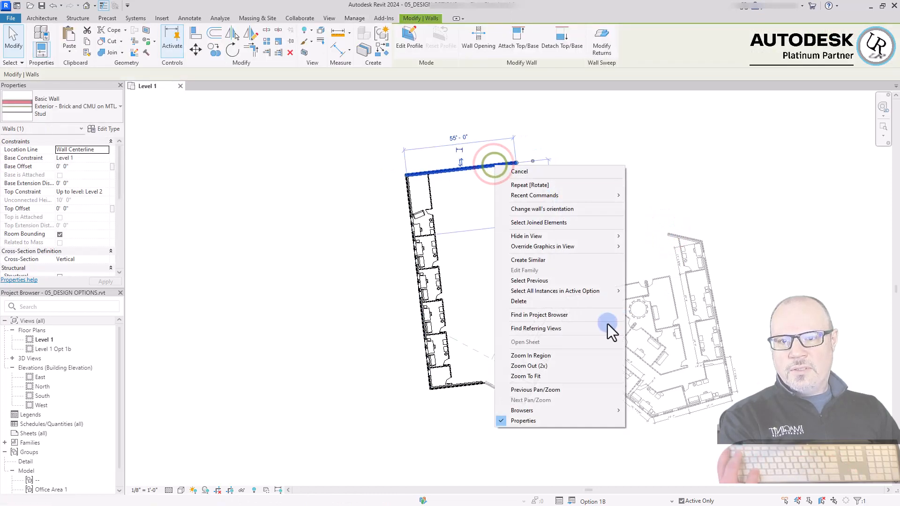
{"action": "left_click", "coordinate": [582, 260]}
{"action": "left_click", "coordinate": [517, 164]}
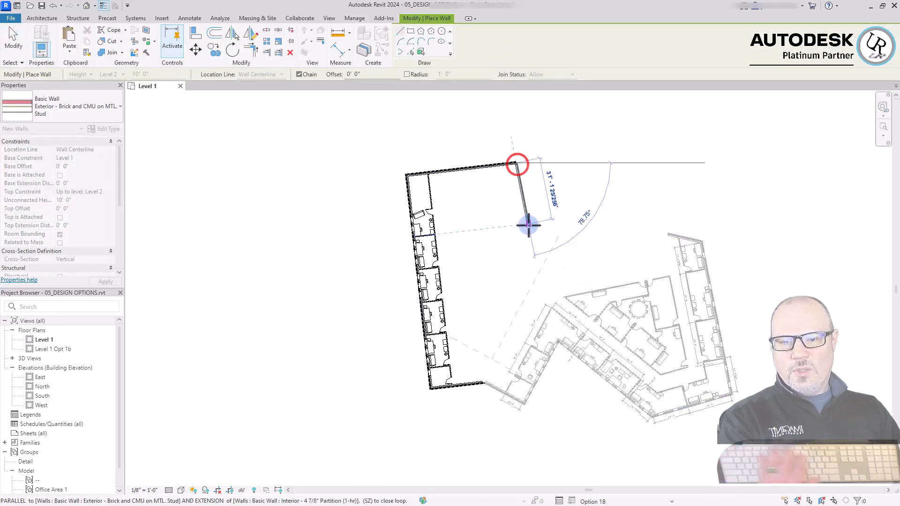
{"action": "left_click", "coordinate": [522, 218]}
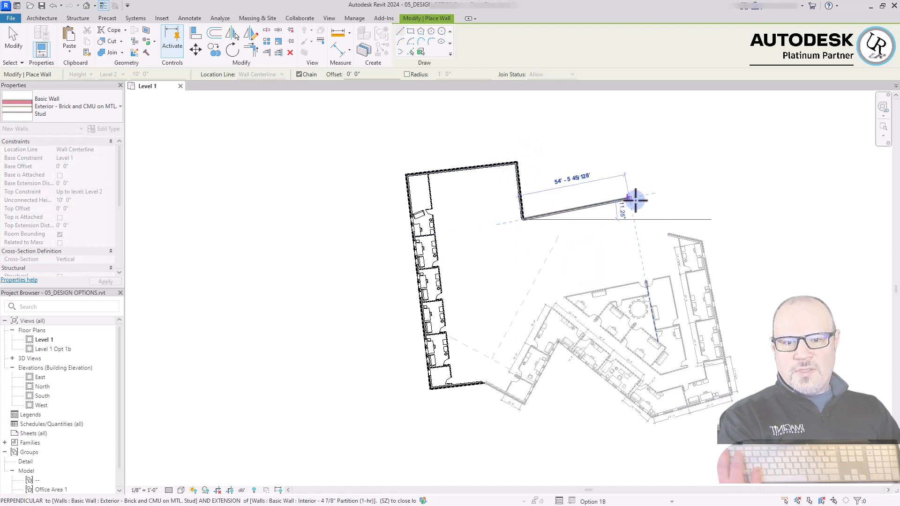
{"action": "left_click", "coordinate": [663, 203]}
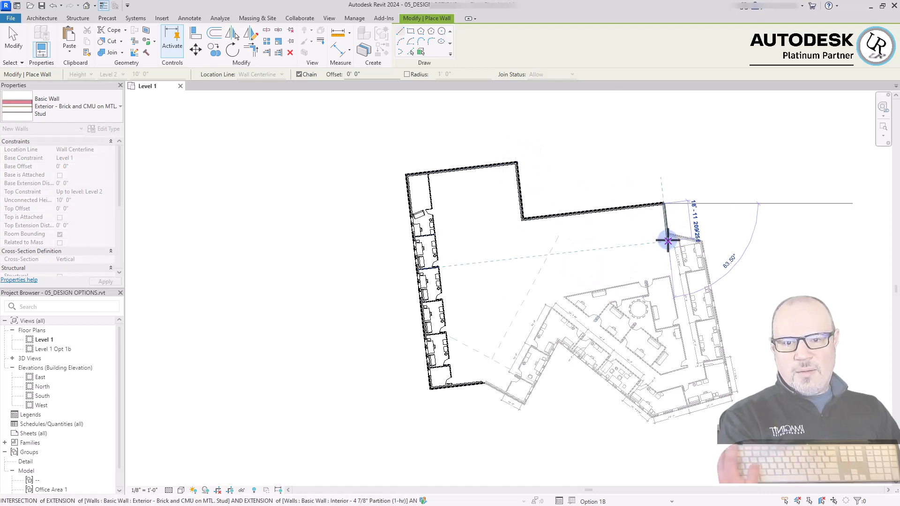
{"action": "scroll", "coordinate": [666, 234], "scroll_direction": "up", "scroll_amount": 6}
{"action": "left_click", "coordinate": [687, 251]}
{"action": "key", "text": "Escape"}
{"action": "scroll", "coordinate": [779, 282], "scroll_direction": "down", "scroll_amount": 3}
{"action": "key", "text": "Escape"}
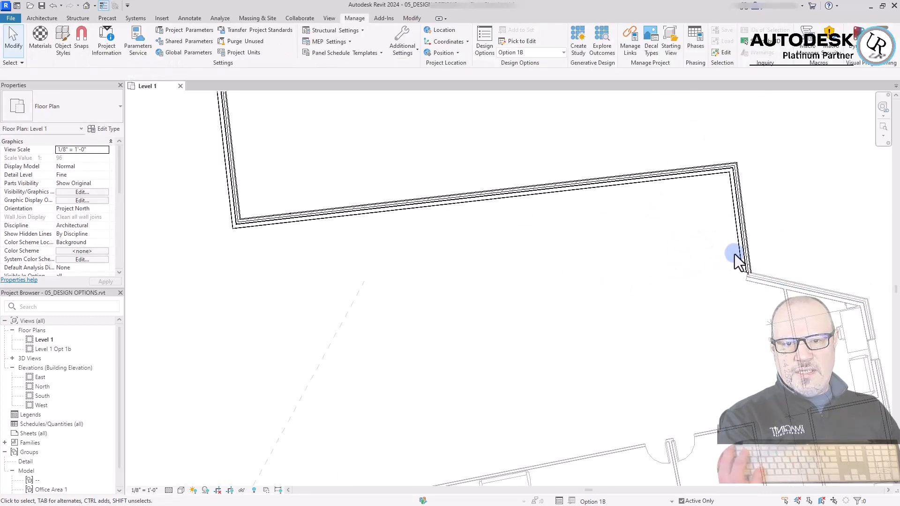
Stretch the lower end of the short stepped exterior wall to meet the main model's north wall stub
{"action": "scroll", "coordinate": [746, 275], "scroll_direction": "up", "scroll_amount": 5}
{"action": "left_click", "coordinate": [764, 277]}
{"action": "left_click_drag", "start_coordinate": [754, 282], "coordinate": [776, 288]}
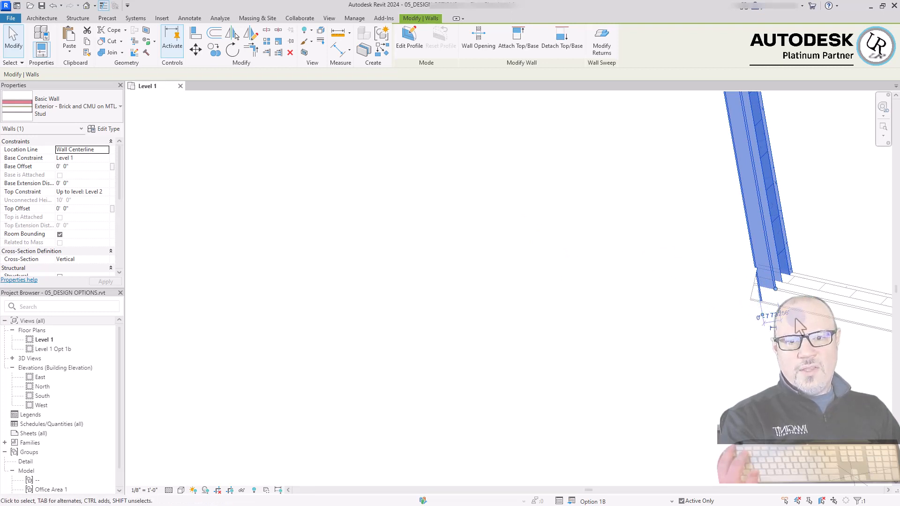
{"action": "left_click", "coordinate": [829, 237]}
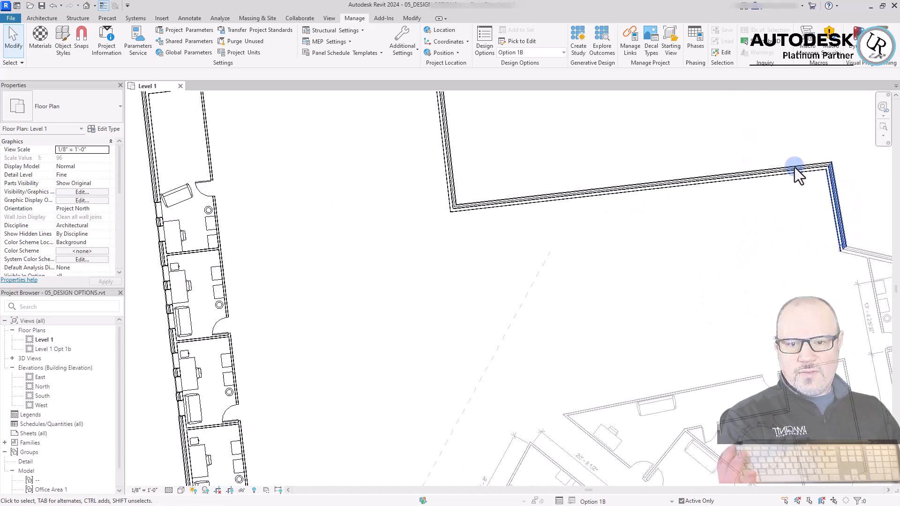
Stretch the east end of Option 1B's south exterior wall to meet the main model's angled wall stub
{"action": "scroll", "coordinate": [797, 171], "scroll_direction": "down", "scroll_amount": 3}
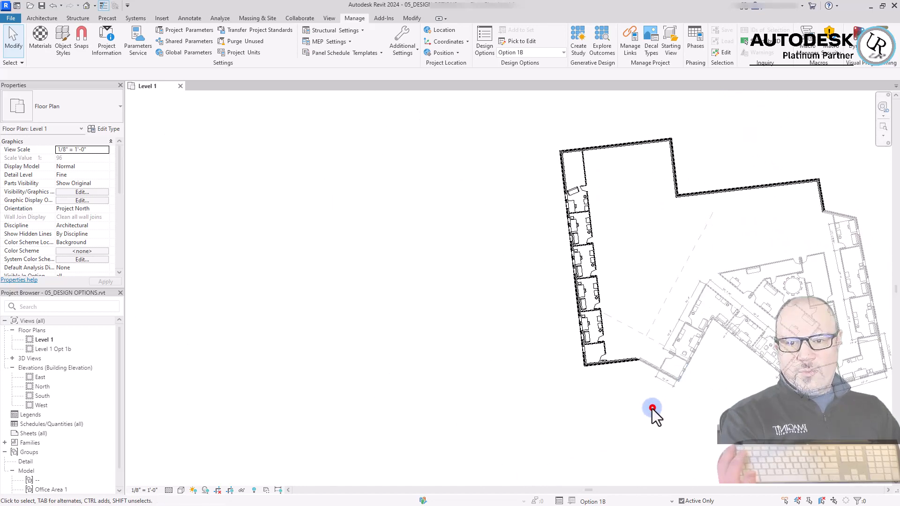
{"action": "middle_click_drag", "start_coordinate": [652, 409], "coordinate": [705, 482]}
{"action": "scroll", "coordinate": [705, 478], "scroll_direction": "up", "scroll_amount": 5}
{"action": "scroll", "coordinate": [694, 417], "scroll_direction": "up", "scroll_amount": 3}
{"action": "left_click", "coordinate": [640, 336]}
{"action": "scroll", "coordinate": [653, 328], "scroll_direction": "up", "scroll_amount": 2}
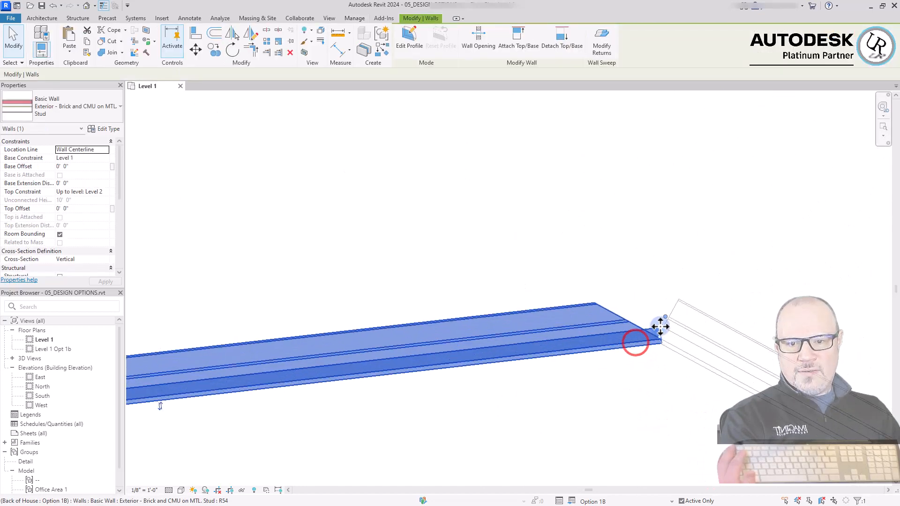
{"action": "left_click_drag", "start_coordinate": [668, 320], "coordinate": [686, 316]}
{"action": "left_click", "coordinate": [685, 317]}
{"action": "scroll", "coordinate": [685, 317], "scroll_direction": "down", "scroll_amount": 11}
{"action": "left_click", "coordinate": [398, 322]}
{"action": "left_click", "coordinate": [533, 353]}
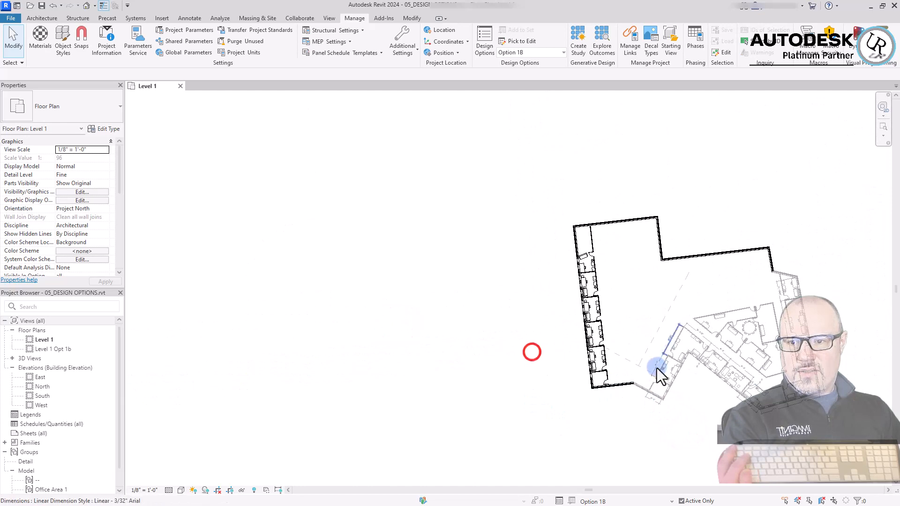
Delete the misplaced furniture and door from the northernmost office in the west row, keeping its south partition
{"action": "scroll", "coordinate": [657, 366], "scroll_direction": "up", "scroll_amount": 2}
{"action": "scroll", "coordinate": [398, 304], "scroll_direction": "down", "scroll_amount": 1}
{"action": "scroll", "coordinate": [603, 297], "scroll_direction": "up", "scroll_amount": 1}
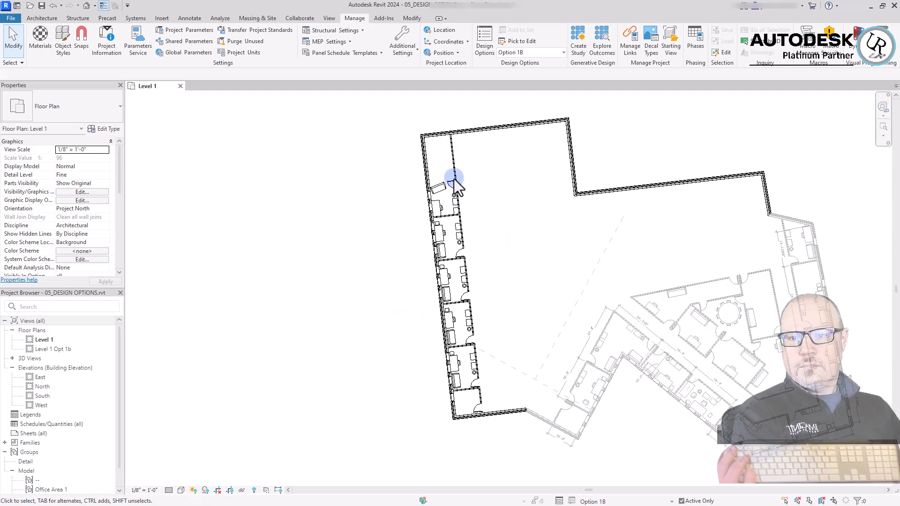
{"action": "scroll", "coordinate": [443, 126], "scroll_direction": "up", "scroll_amount": 1}
{"action": "scroll", "coordinate": [387, 241], "scroll_direction": "up", "scroll_amount": 1}
{"action": "left_click_drag", "start_coordinate": [428, 160], "coordinate": [561, 270]}
{"action": "scroll", "coordinate": [487, 276], "scroll_direction": "up", "scroll_amount": 4}
{"action": "left_click", "coordinate": [535, 216], "text": "shift"}
{"action": "key", "text": "Delete"}
Copy the adjacent office's Office Area 1 furniture group, partition, door and windows into the emptied northernmost office
{"action": "left_click", "coordinate": [484, 287]}
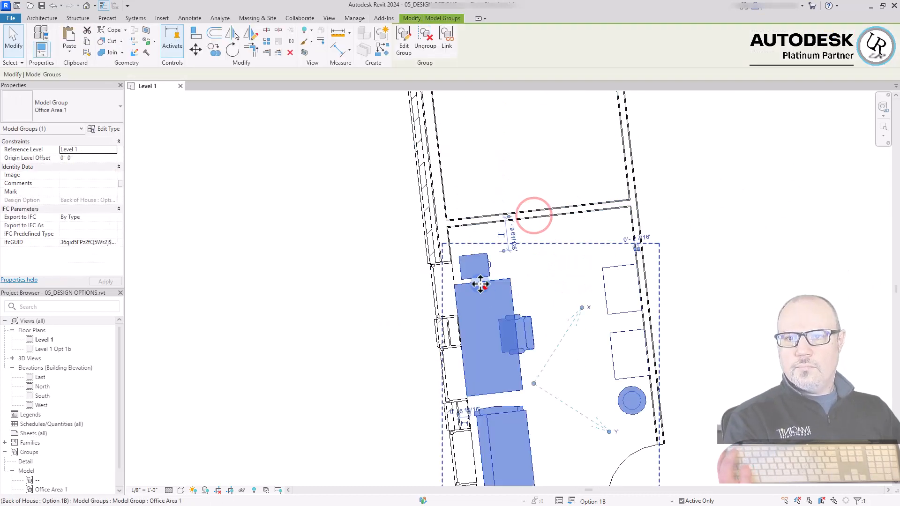
{"action": "scroll", "coordinate": [473, 219], "scroll_direction": "down", "scroll_amount": 2}
{"action": "left_click", "coordinate": [502, 213], "text": "ctrl"}
{"action": "left_click_drag", "start_coordinate": [371, 151], "coordinate": [475, 363], "text": "ctrl"}
{"action": "left_click", "coordinate": [543, 344], "text": "ctrl"}
{"action": "key", "text": "m"}
{"action": "key", "text": "v"}
{"action": "scroll", "coordinate": [542, 366], "scroll_direction": "up", "scroll_amount": 3}
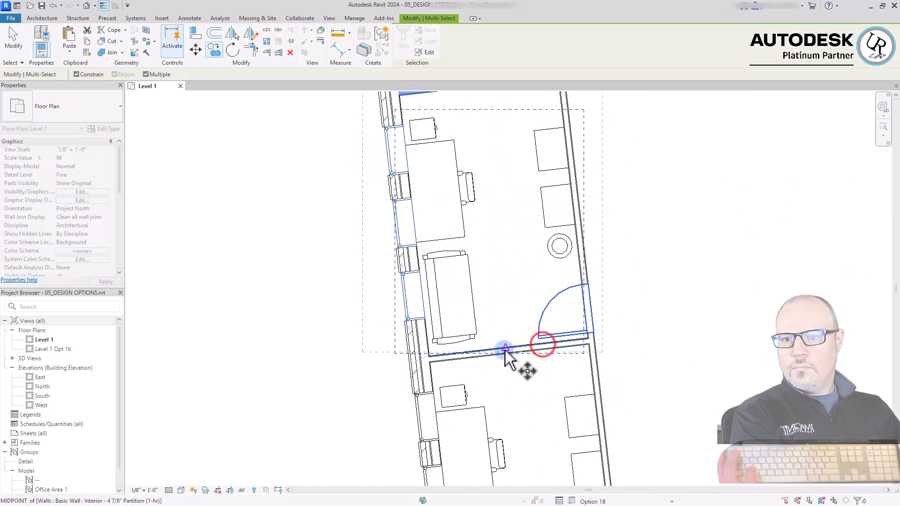
{"action": "left_click", "coordinate": [506, 352]}
{"action": "scroll", "coordinate": [507, 351], "scroll_direction": "down", "scroll_amount": 5}
{"action": "left_click", "coordinate": [497, 267]}
{"action": "key", "text": "Escape"}
{"action": "key", "text": "Escape"}
{"action": "left_click", "coordinate": [312, 291]}
{"action": "scroll", "coordinate": [427, 325], "scroll_direction": "down", "scroll_amount": 2}
{"action": "middle_click_drag", "start_coordinate": [563, 319], "coordinate": [575, 204]}
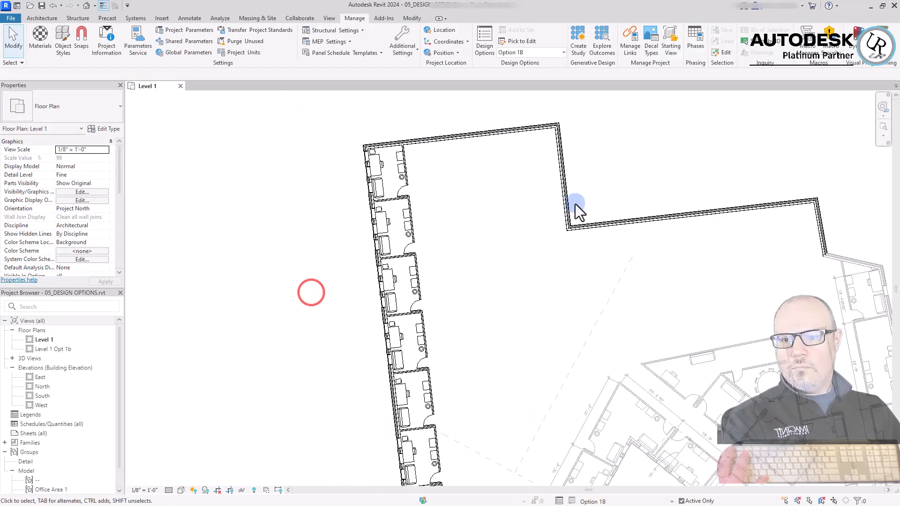
Mirror the two northernmost offices onto the north wing's east wall, using a perpendicular detail line about 56'-0" long across the wing as guide
{"action": "left_click", "coordinate": [398, 114]}
{"action": "left_click", "coordinate": [187, 19]}
{"action": "left_click", "coordinate": [242, 39]}
{"action": "scroll", "coordinate": [575, 218], "scroll_direction": "up", "scroll_amount": 10}
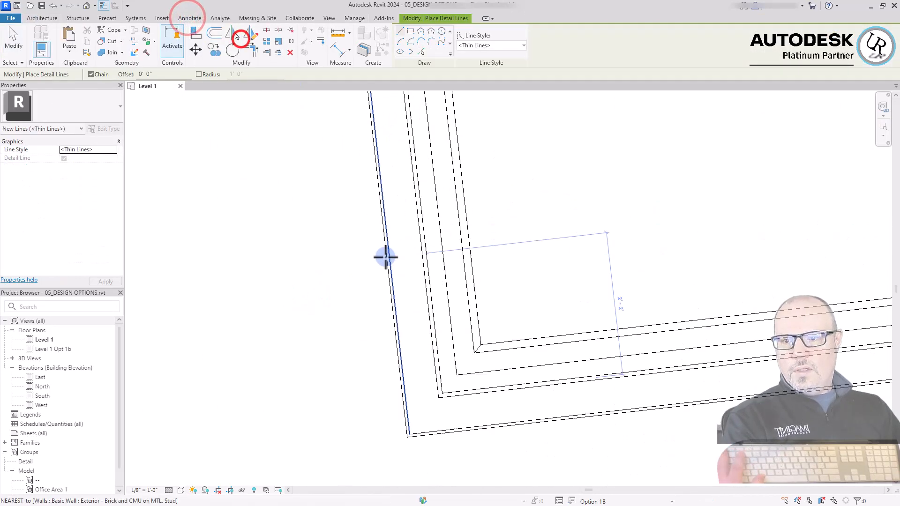
{"action": "left_click", "coordinate": [383, 254]}
{"action": "scroll", "coordinate": [779, 235], "scroll_direction": "down", "scroll_amount": 8}
{"action": "right_click", "coordinate": [501, 240]}
{"action": "mouse_move", "coordinate": [579, 284]}
{"action": "left_click", "coordinate": [670, 410]}
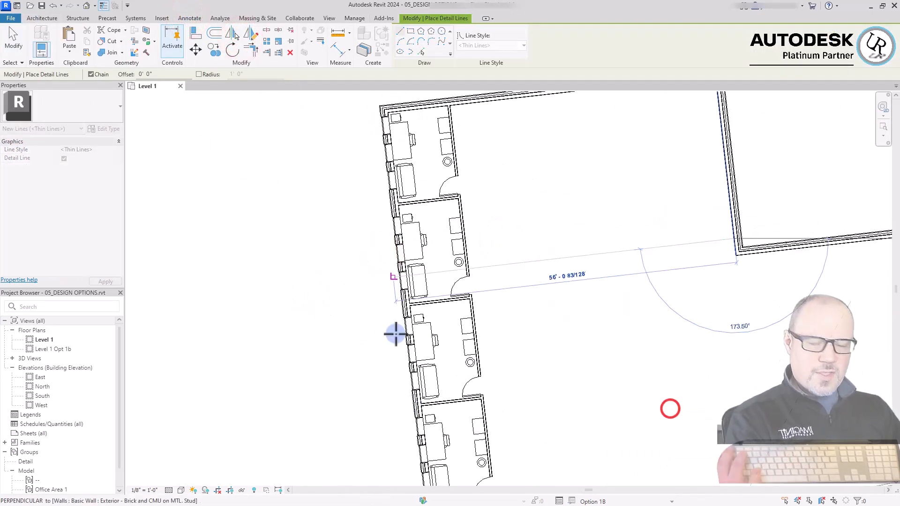
{"action": "scroll", "coordinate": [401, 304], "scroll_direction": "up", "scroll_amount": 8}
{"action": "left_click", "coordinate": [372, 328]}
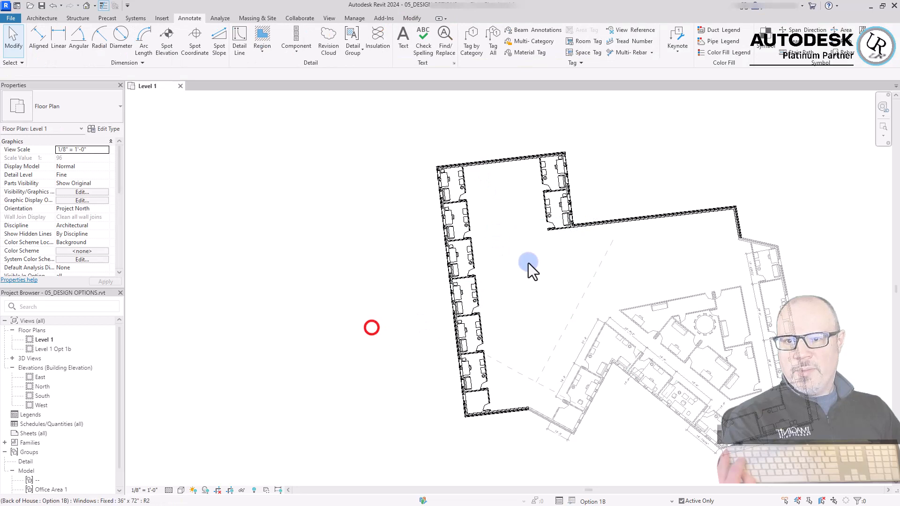
{"action": "scroll", "coordinate": [528, 263], "scroll_direction": "up", "scroll_amount": 3}
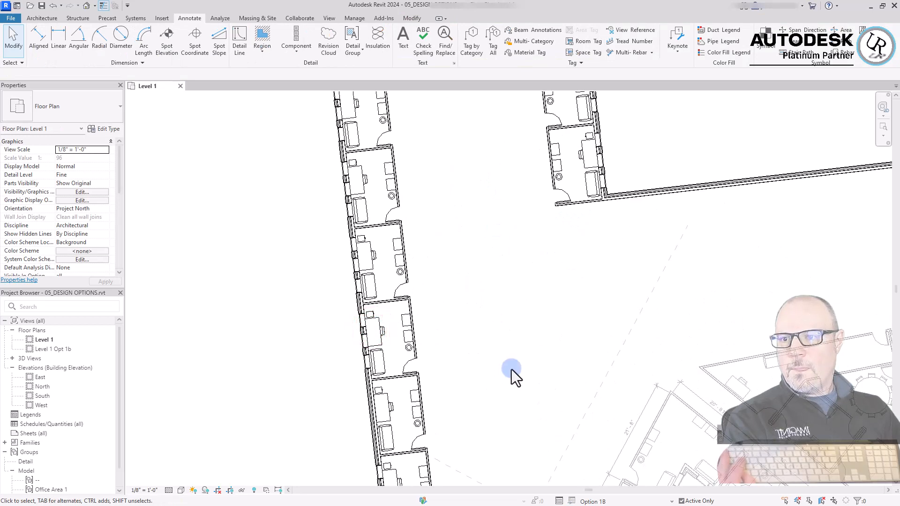
{"action": "scroll", "coordinate": [502, 200], "scroll_direction": "down", "scroll_amount": 3}
{"action": "left_click", "coordinate": [677, 152]}
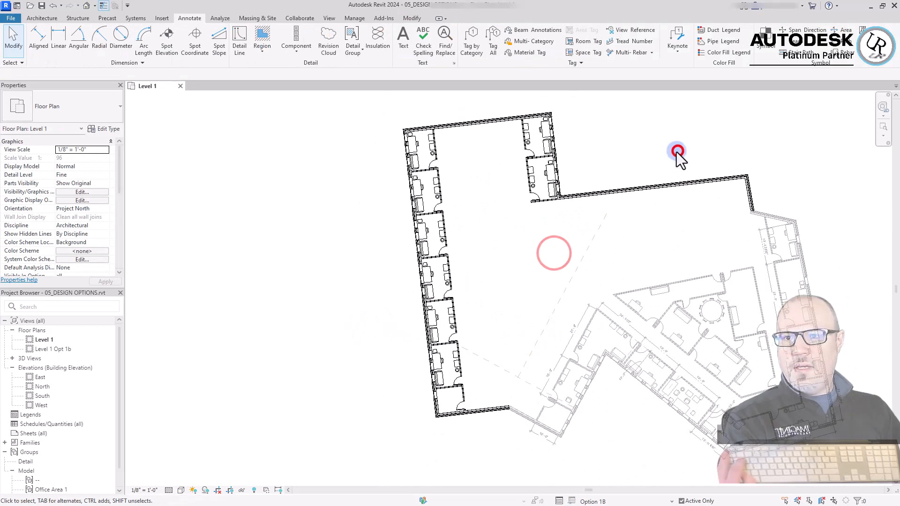
{"action": "left_click", "coordinate": [295, 173]}
{"action": "left_click", "coordinate": [334, 151]}
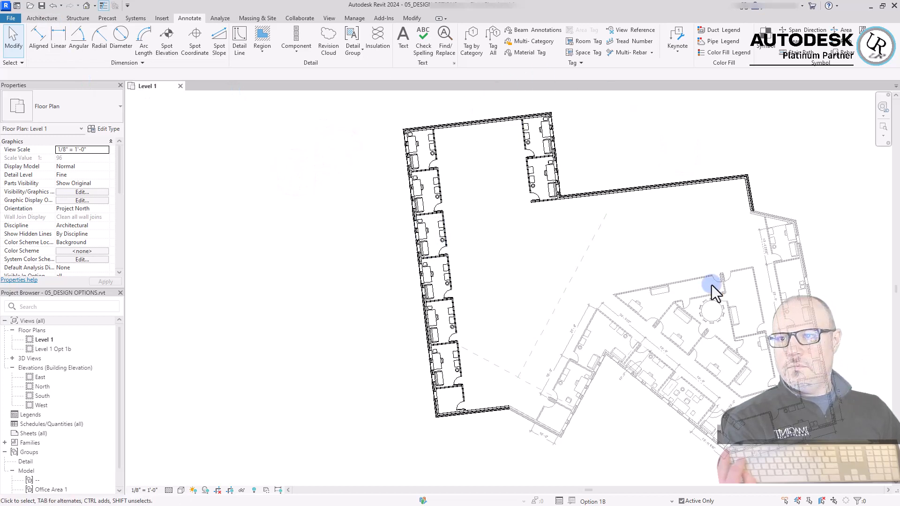
Switch the active Back of House design option to Option 1 and back to Option 1B to compare the layouts
{"action": "left_click", "coordinate": [356, 18]}
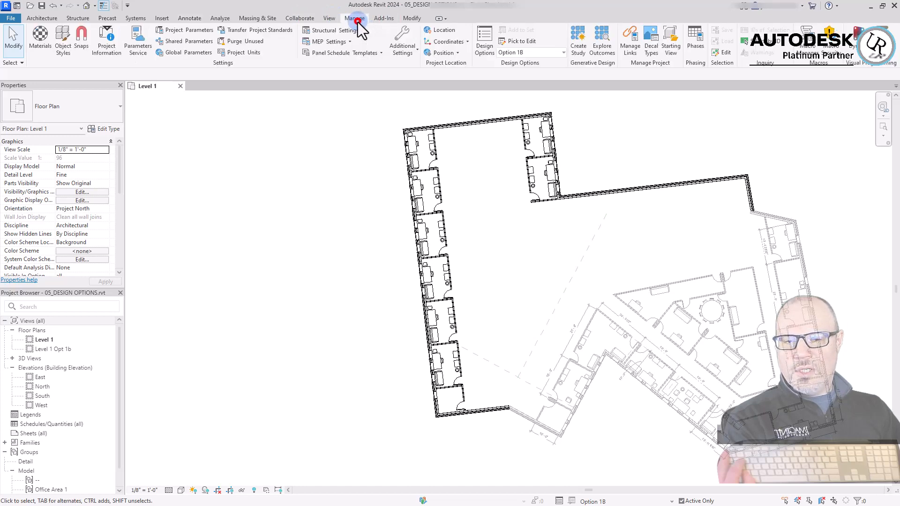
{"action": "left_click", "coordinate": [563, 52]}
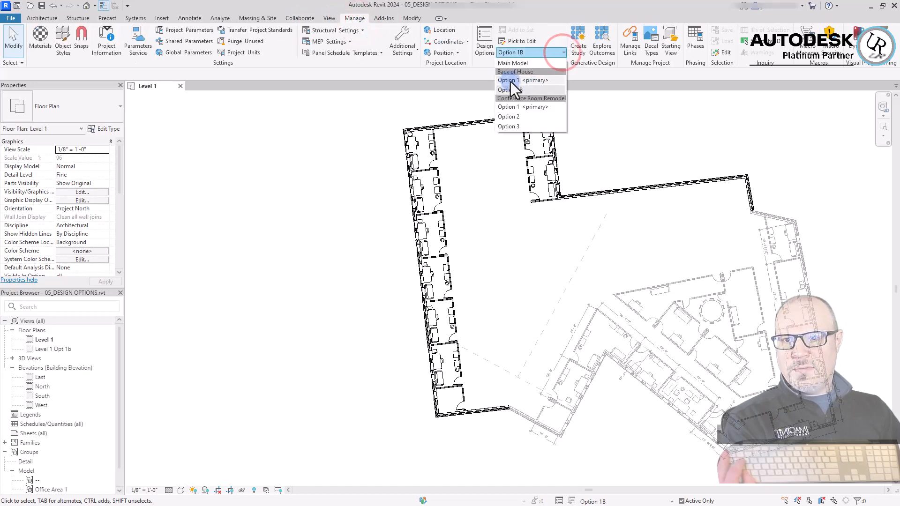
{"action": "left_click", "coordinate": [510, 80]}
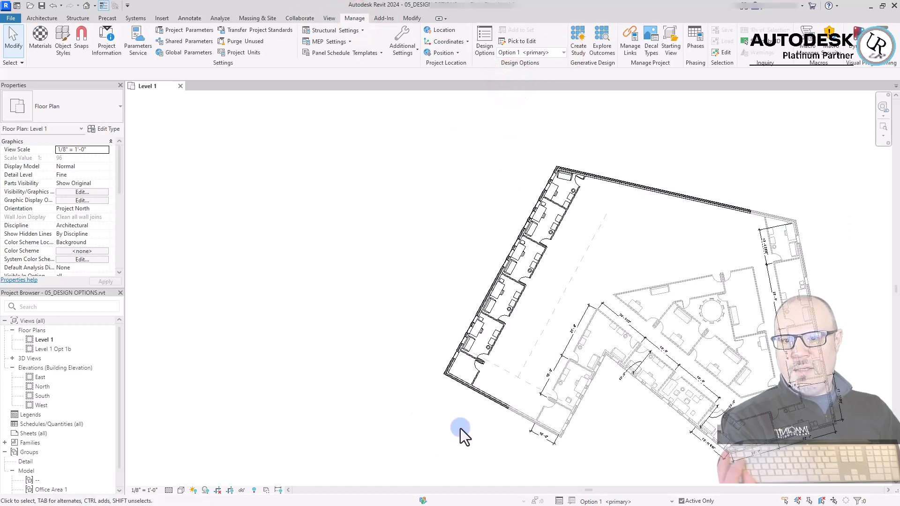
{"action": "left_click", "coordinate": [563, 53]}
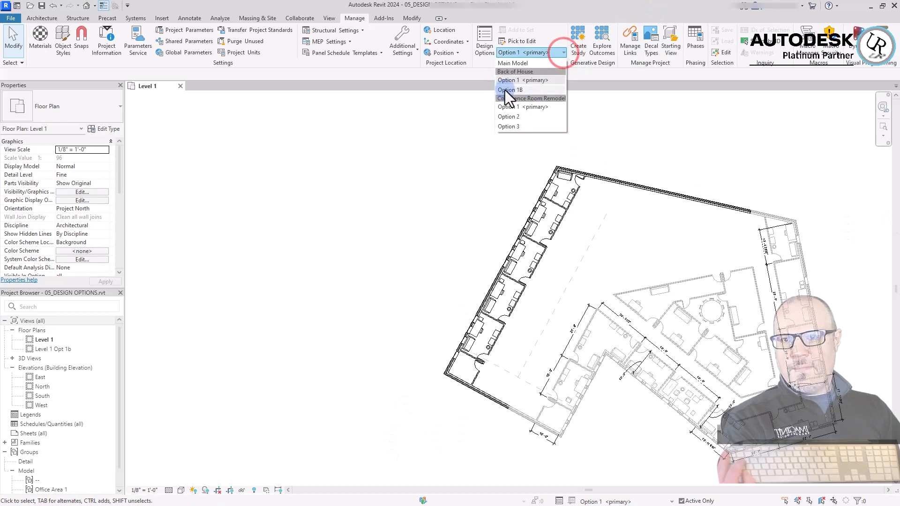
{"action": "left_click", "coordinate": [511, 92]}
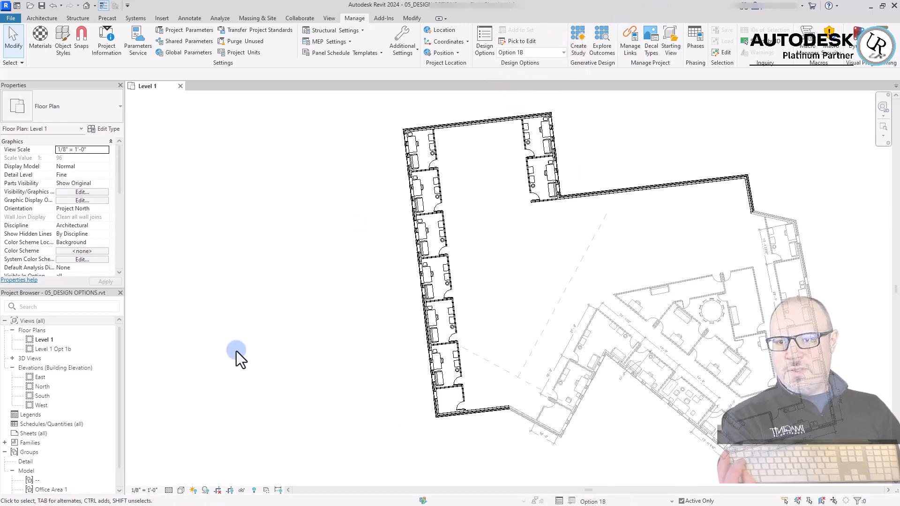
Finish editing Option 1B and add a new design option to the Back of House option set
{"action": "left_click", "coordinate": [482, 45]}
{"action": "left_click", "coordinate": [179, 188]}
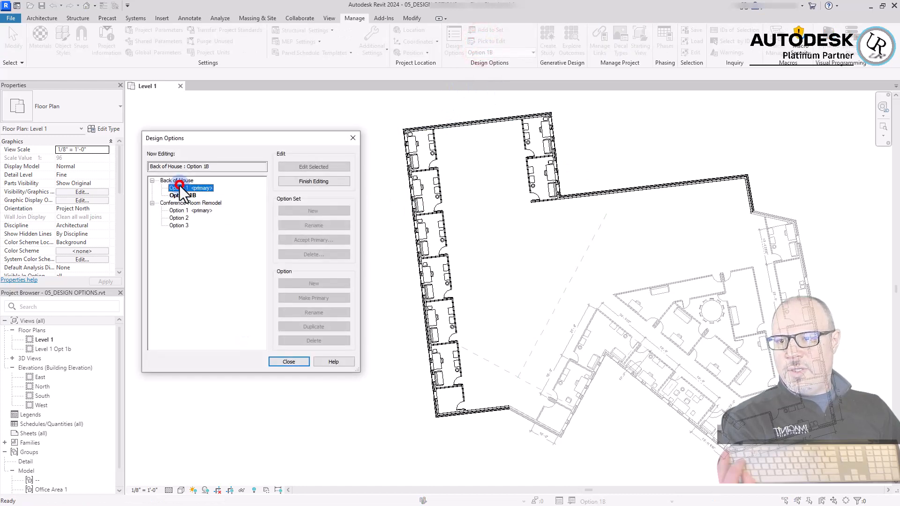
{"action": "left_click", "coordinate": [176, 180]}
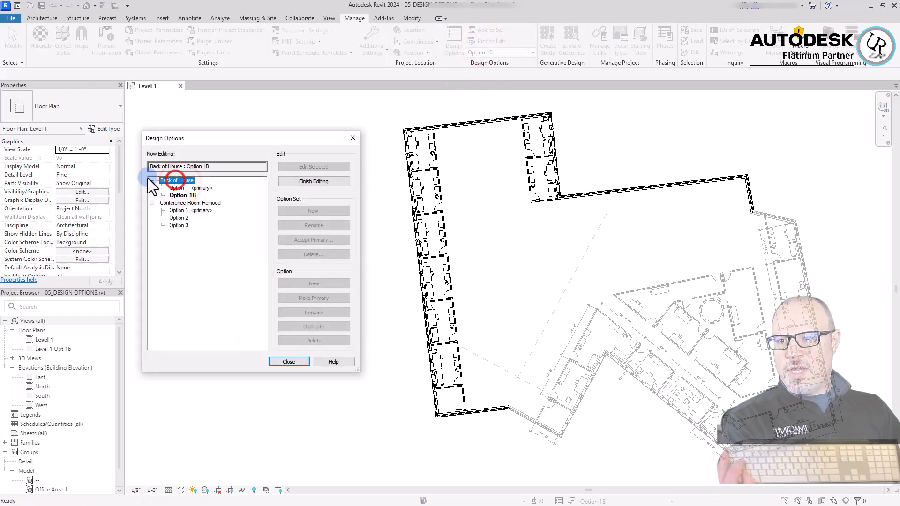
{"action": "left_click", "coordinate": [297, 184]}
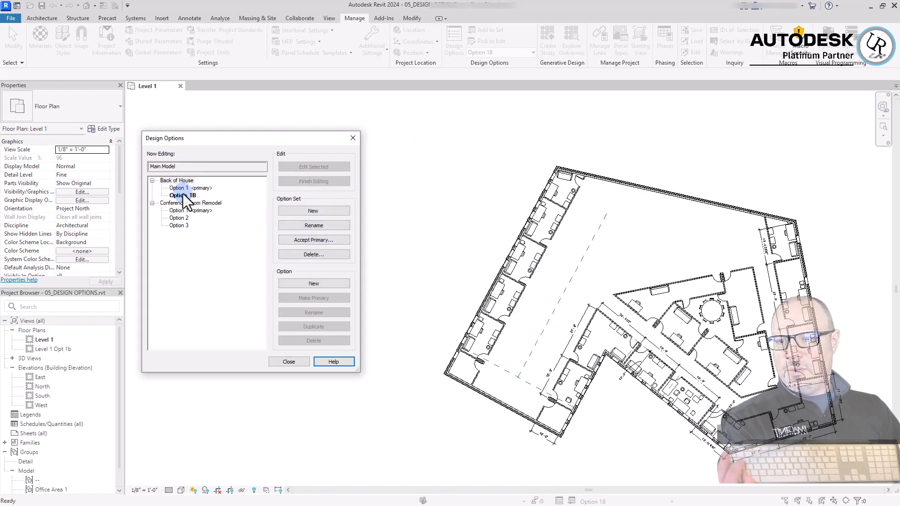
{"action": "left_click", "coordinate": [183, 181]}
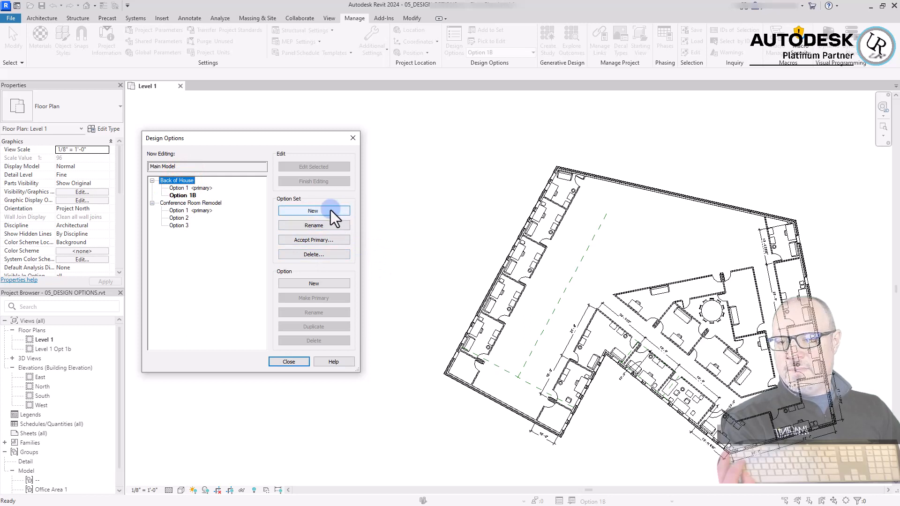
{"action": "left_click", "coordinate": [297, 284]}
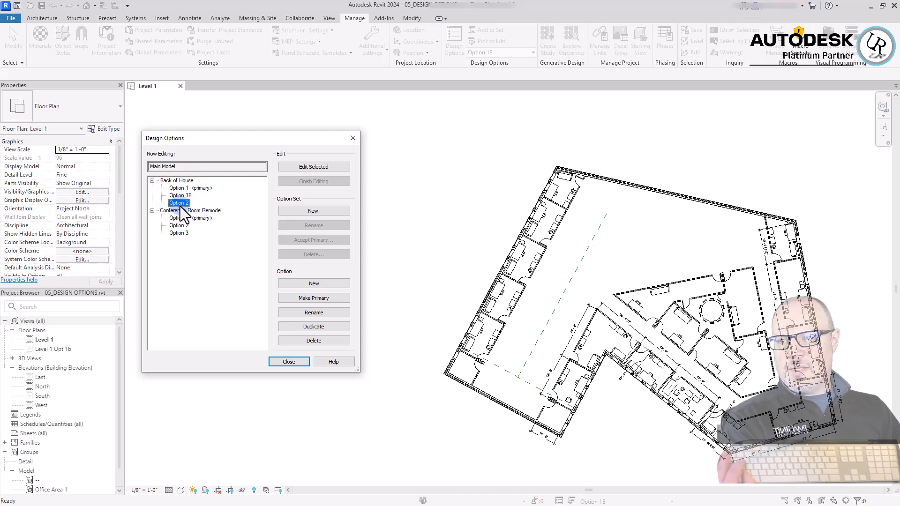
Make Option 2 of the Back of House set the active option for editing and close the design options dialog
{"action": "left_click", "coordinate": [181, 205]}
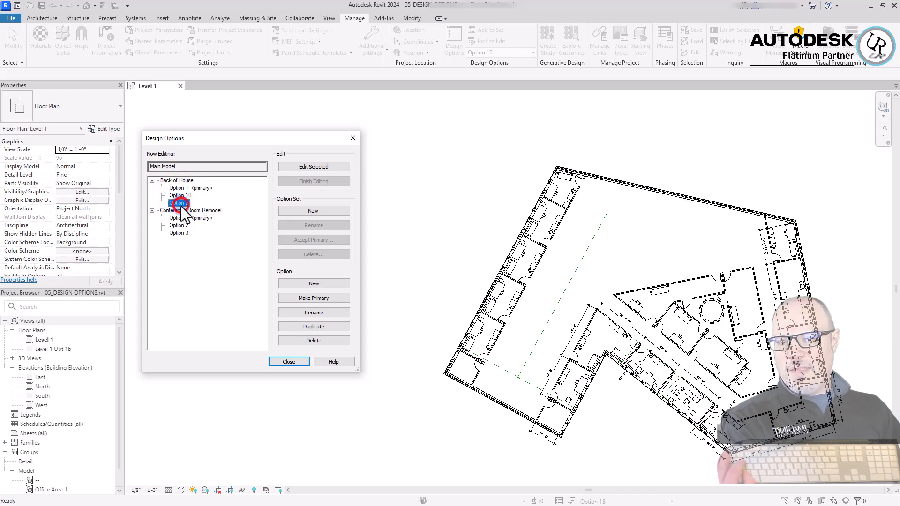
{"action": "left_click", "coordinate": [312, 167]}
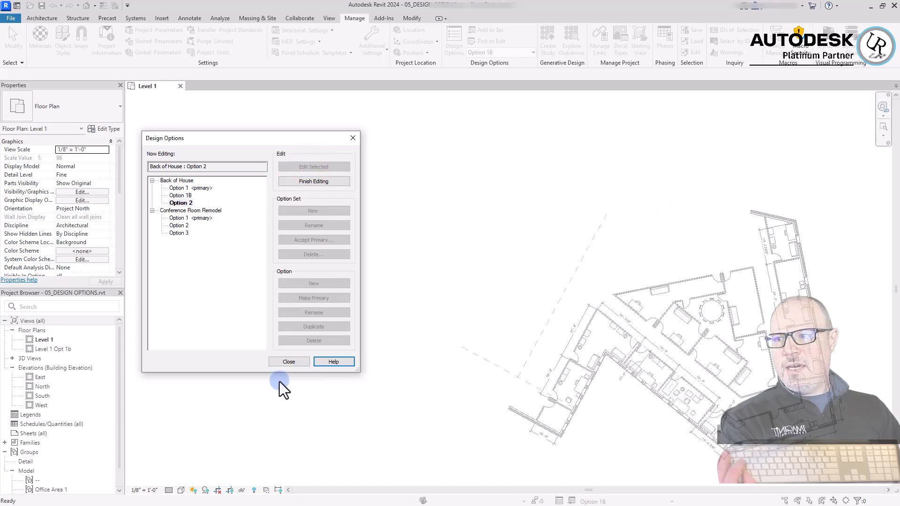
{"action": "key", "text": "Escape"}
{"action": "left_click", "coordinate": [396, 392]}
{"action": "left_click", "coordinate": [300, 165]}
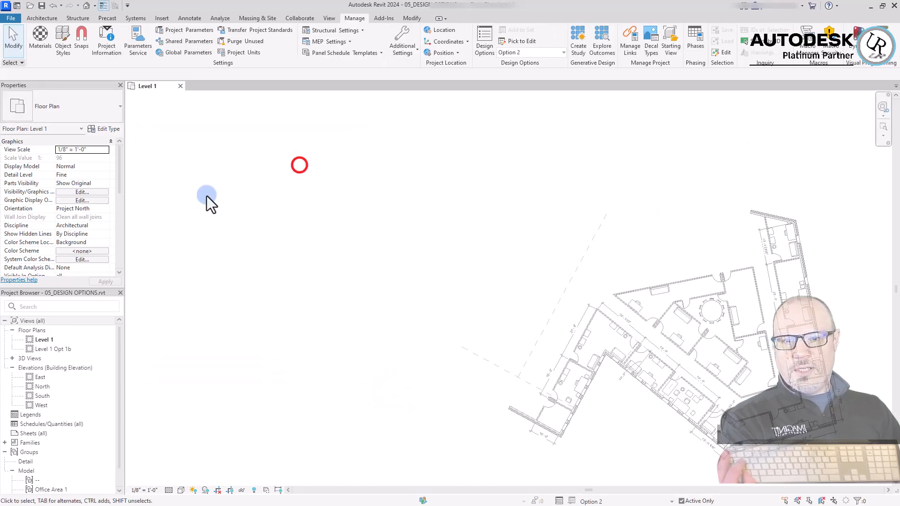
Draw a large arc-shaped Exterior - Brick and CMU on MTL. Stud wall from the south wall stub to the north wall stub, bulging northwest
{"action": "left_click", "coordinate": [547, 394]}
{"action": "scroll", "coordinate": [517, 374], "scroll_direction": "down", "scroll_amount": 4}
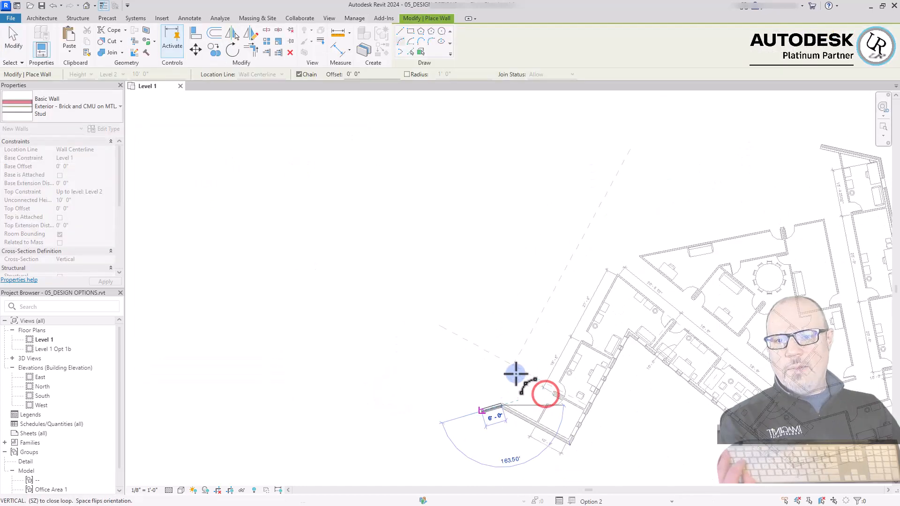
{"action": "middle_click_drag", "start_coordinate": [517, 373], "coordinate": [497, 404]}
{"action": "scroll", "coordinate": [792, 168], "scroll_direction": "up", "scroll_amount": 4}
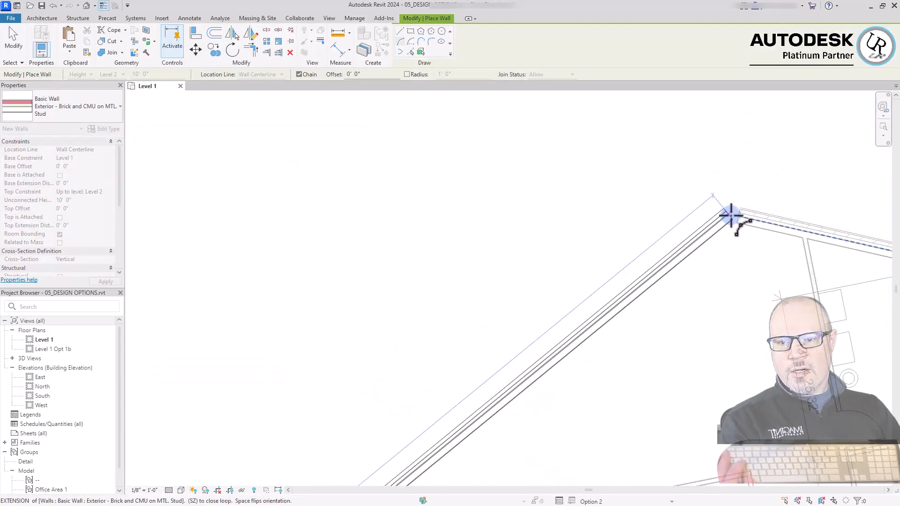
{"action": "left_click", "coordinate": [740, 216]}
{"action": "scroll", "coordinate": [741, 214], "scroll_direction": "down", "scroll_amount": 5}
{"action": "scroll", "coordinate": [464, 216], "scroll_direction": "down", "scroll_amount": 3}
{"action": "scroll", "coordinate": [452, 180], "scroll_direction": "up", "scroll_amount": 1}
{"action": "left_click", "coordinate": [456, 189]}
{"action": "key", "text": "Escape"}
{"action": "key", "text": "Escape"}
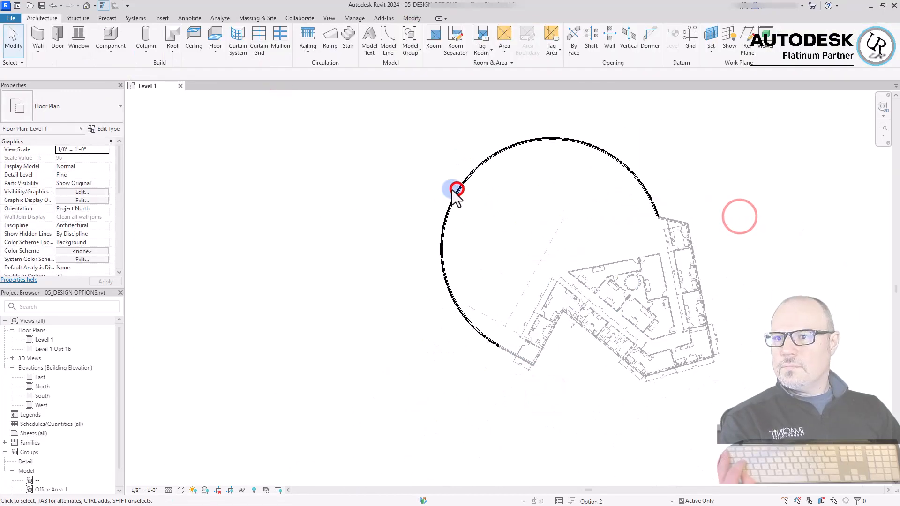
Offset a concentric copy of the curved exterior wall inward and change the copy to an interior partition type
{"action": "scroll", "coordinate": [451, 189], "scroll_direction": "up", "scroll_amount": 1}
{"action": "left_click", "coordinate": [345, 177]}
{"action": "left_click", "coordinate": [42, 34]}
{"action": "key", "text": "Escape"}
{"action": "key", "text": "Escape"}
{"action": "key", "text": "o"}
{"action": "key", "text": "f"}
{"action": "left_click", "coordinate": [494, 157]}
{"action": "key", "text": "Escape"}
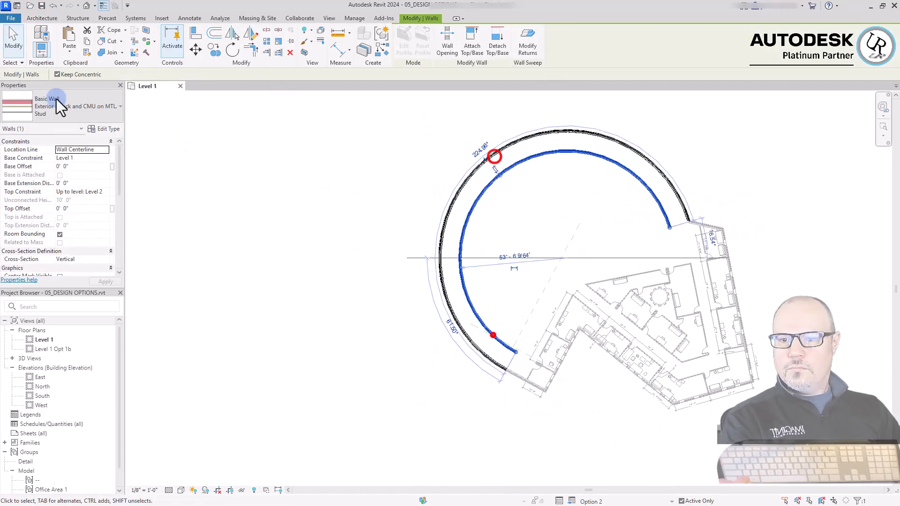
{"action": "left_click", "coordinate": [60, 95]}
{"action": "left_click", "coordinate": [60, 356]}
{"action": "left_click", "coordinate": [279, 396]}
Draw short interior partitions between the curved partition and the curved exterior wall near both ends of the arc
{"action": "scroll", "coordinate": [543, 378], "scroll_direction": "up", "scroll_amount": 5}
{"action": "right_click", "coordinate": [406, 252]}
{"action": "left_click", "coordinate": [456, 342]}
{"action": "left_click", "coordinate": [426, 265]}
{"action": "left_click", "coordinate": [374, 350]}
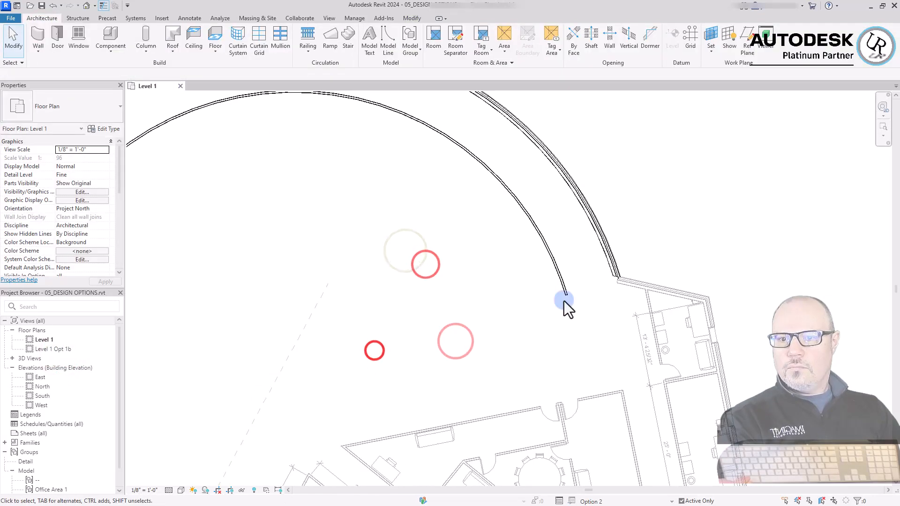
{"action": "right_click", "coordinate": [560, 277]}
{"action": "left_click", "coordinate": [605, 108]}
{"action": "left_click", "coordinate": [559, 267]}
{"action": "left_click", "coordinate": [605, 249]}
Trim the inner curved partition to a corner with the short cross partition at the arc's northeast end
{"action": "key", "text": "Escape"}
{"action": "key", "text": "Escape"}
{"action": "key", "text": "t"}
{"action": "key", "text": "r"}
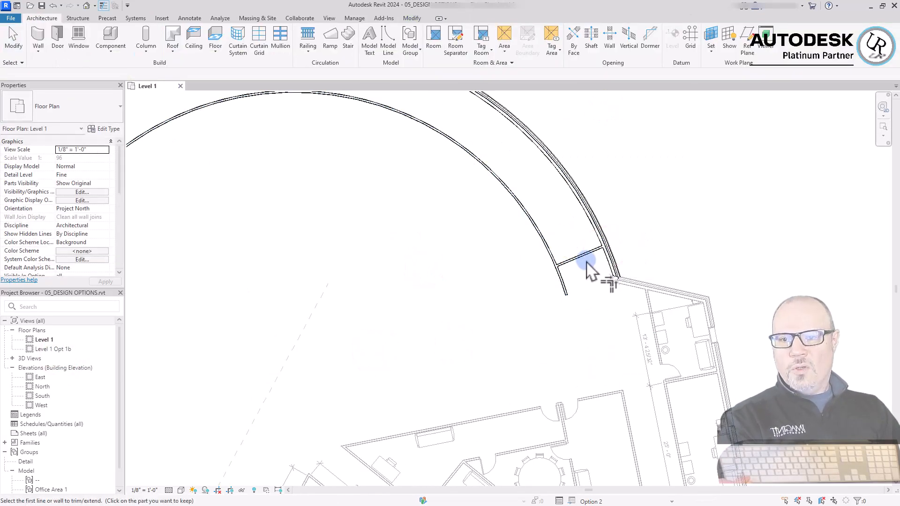
{"action": "left_click", "coordinate": [590, 254]}
{"action": "left_click", "coordinate": [551, 251]}
{"action": "scroll", "coordinate": [645, 262], "scroll_direction": "down", "scroll_amount": 3}
{"action": "key", "text": "Escape"}
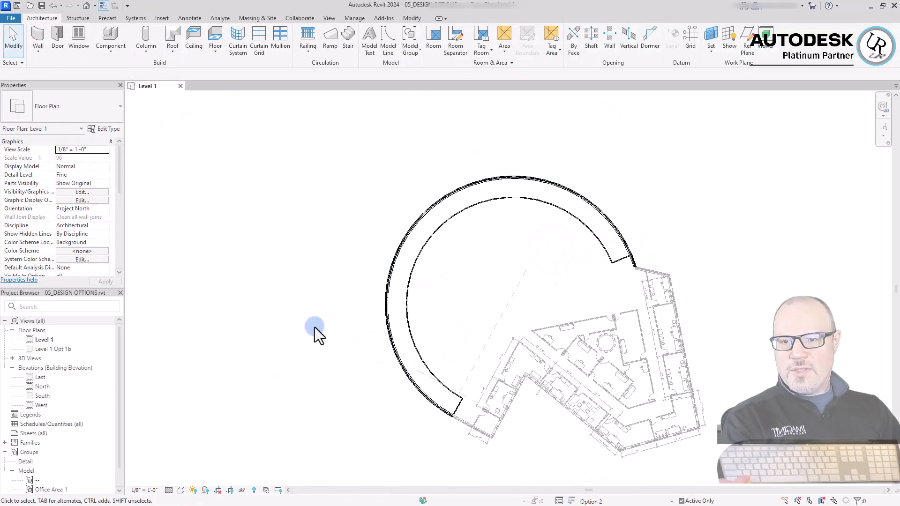
Open the default 3D view and orbit it to examine the curved Option 2 walls against the office building
{"action": "scroll", "coordinate": [374, 292], "scroll_direction": "up", "scroll_amount": 2}
{"action": "left_click", "coordinate": [86, 6]}
{"action": "middle_click_drag", "start_coordinate": [635, 410], "coordinate": [300, 399], "text": "shift"}
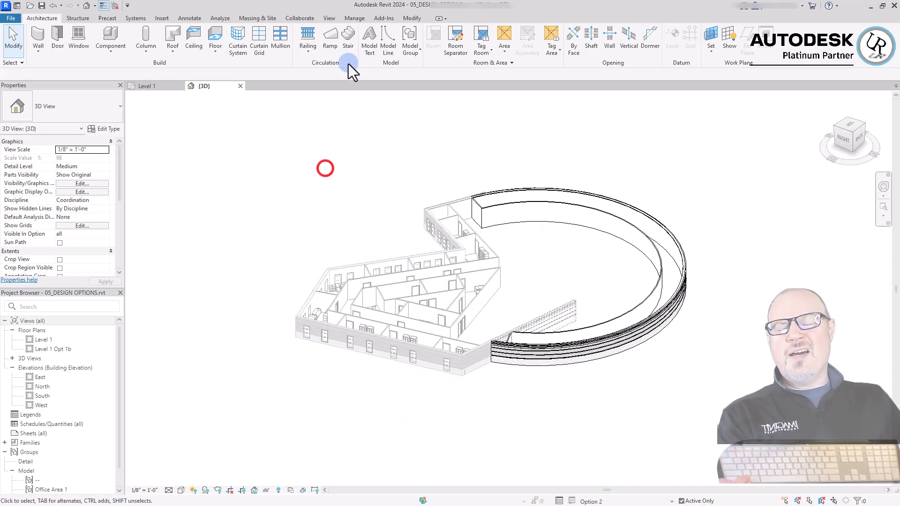
Switch the active Back of House design option to Option 1B and to Option 1 to compare the layouts in 3D
{"action": "left_click", "coordinate": [355, 18]}
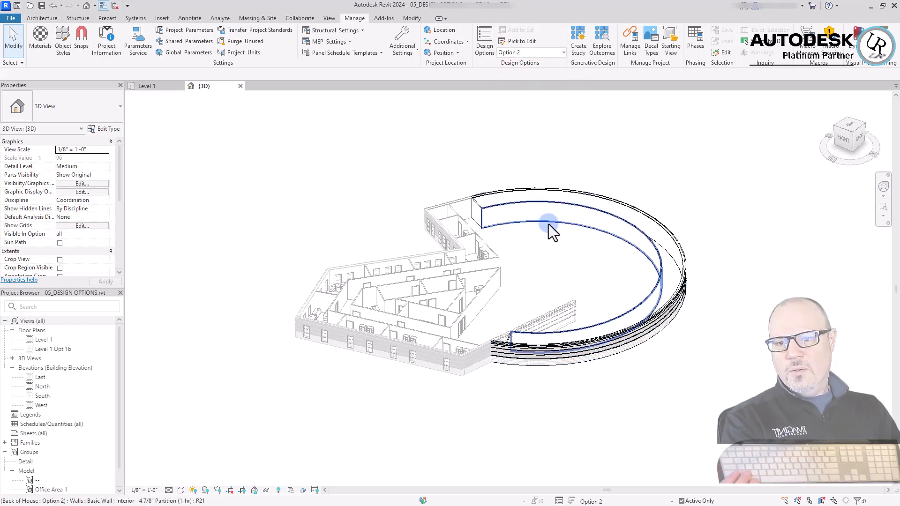
{"action": "left_click", "coordinate": [531, 53]}
{"action": "left_click", "coordinate": [507, 87]}
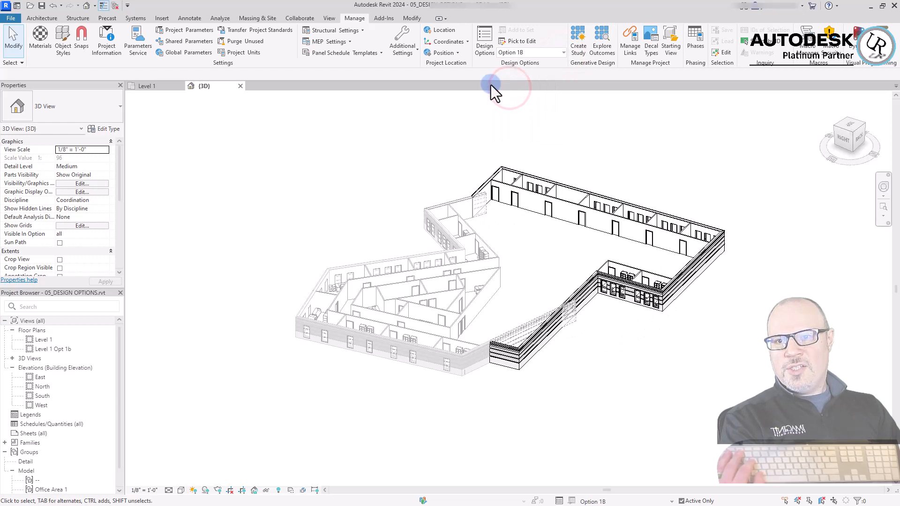
{"action": "left_click", "coordinate": [534, 54]}
{"action": "left_click", "coordinate": [525, 81]}
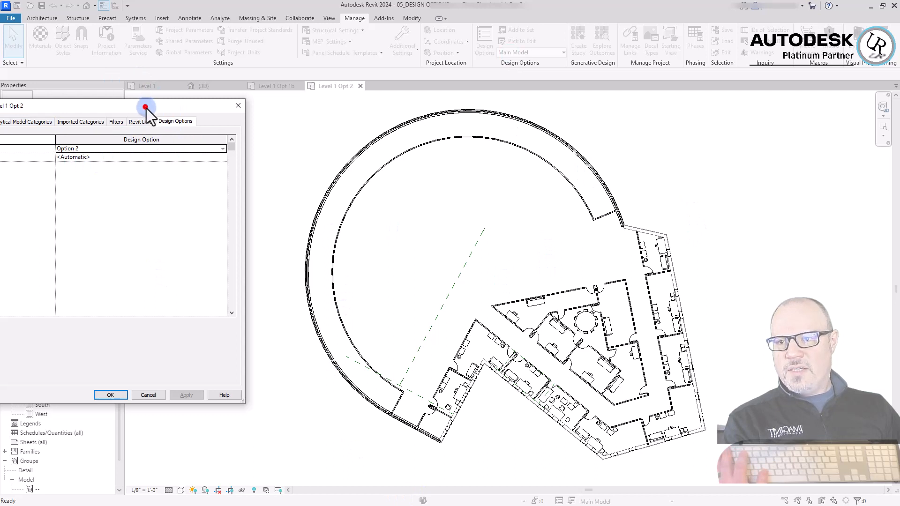
Examine the Back of House design option choices in the visibility/graphic overrides of the Level 1 Opt 2 plan
{"action": "left_click_drag", "start_coordinate": [147, 108], "coordinate": [285, 96]}
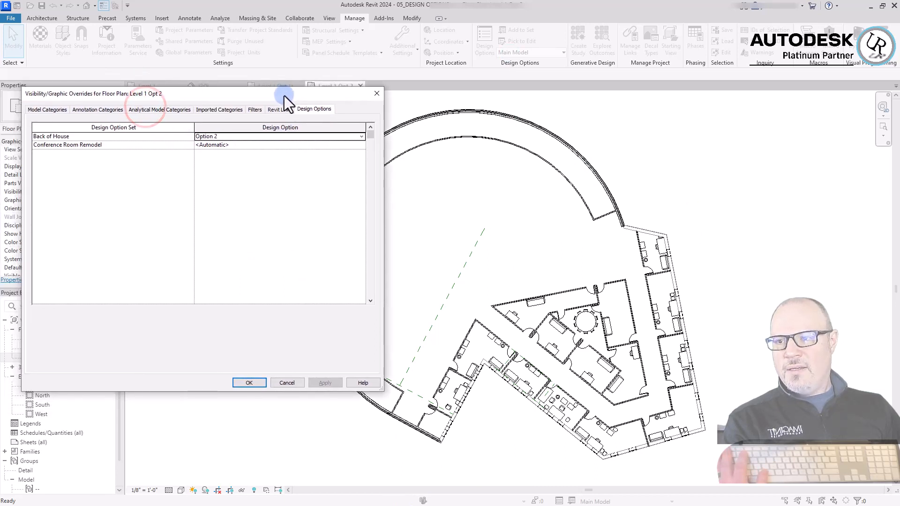
{"action": "left_click", "coordinate": [362, 137]}
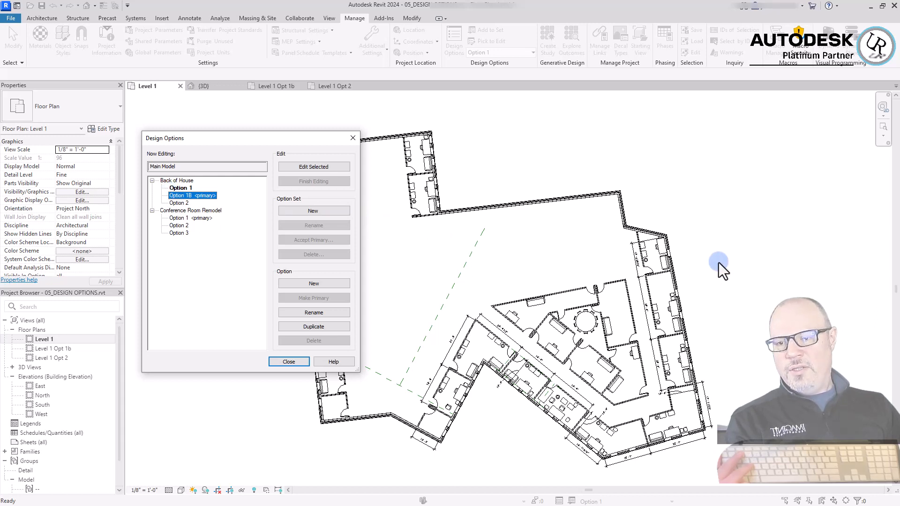
Accept primary Option 1B of the Back of House set into the main model, removing the Level 1 Opt 2 view, and close the design options manager
{"action": "left_click", "coordinate": [224, 362]}
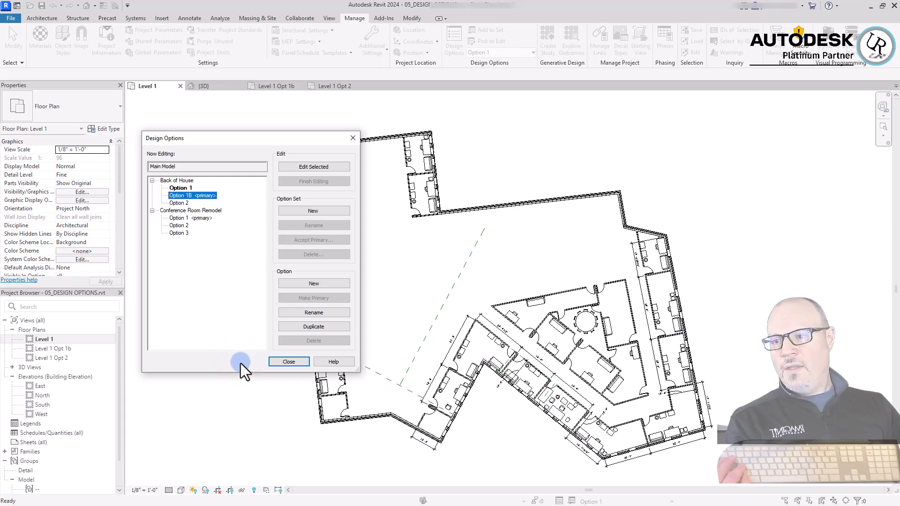
{"action": "left_click", "coordinate": [240, 363]}
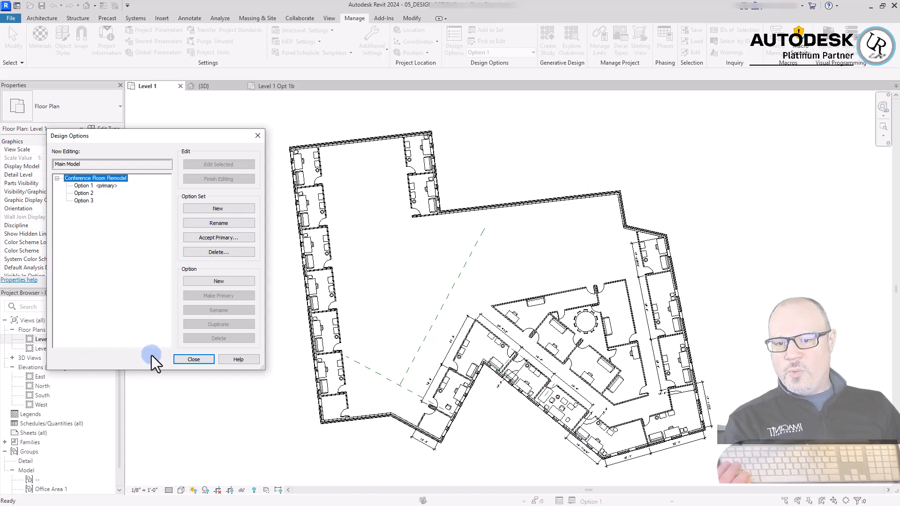
{"action": "left_click", "coordinate": [151, 355]}
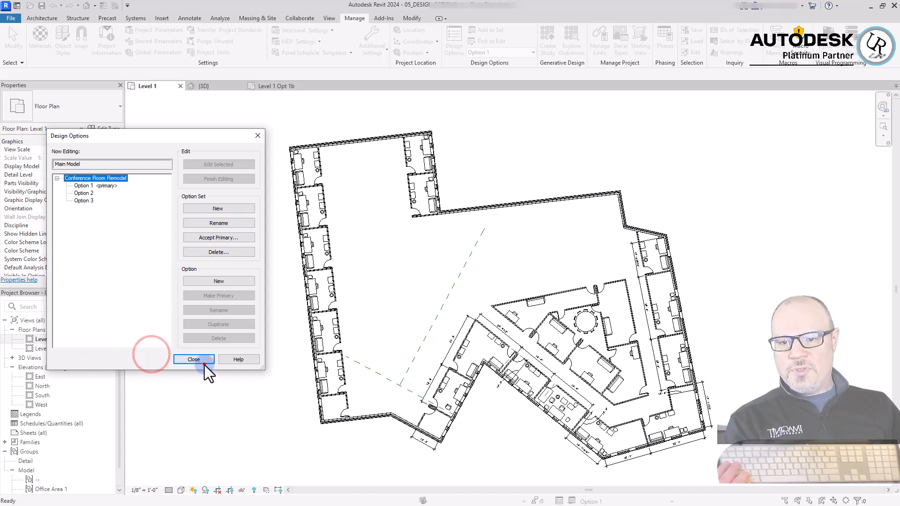
{"action": "left_click", "coordinate": [204, 364]}
{"action": "left_click", "coordinate": [250, 401]}
{"action": "left_click", "coordinate": [802, 269]}
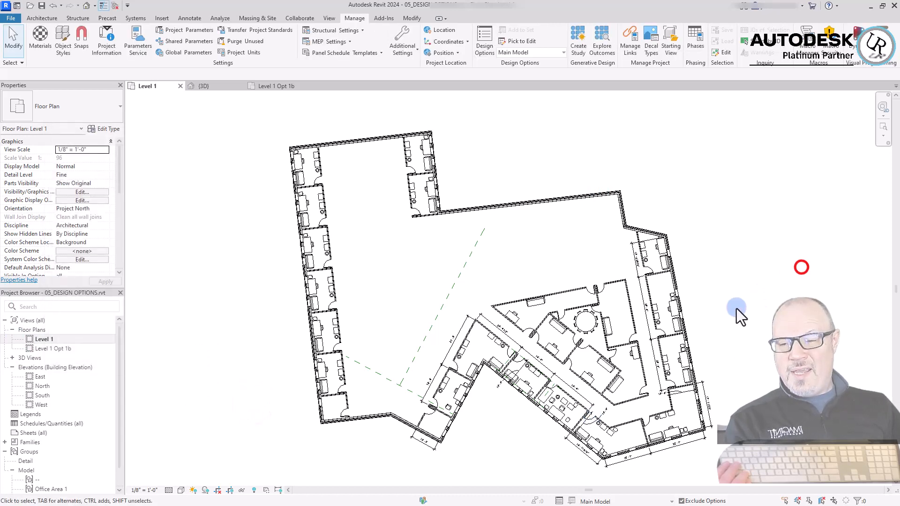
{"action": "left_click", "coordinate": [684, 362]}
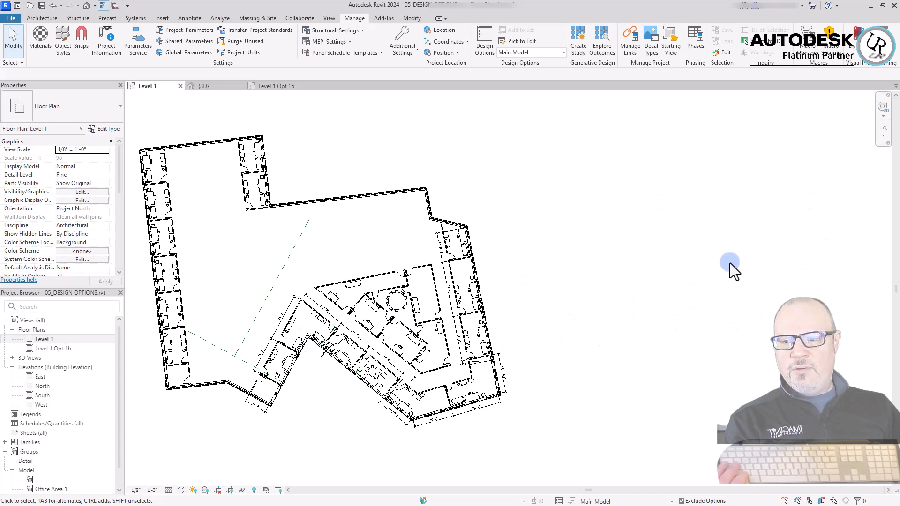